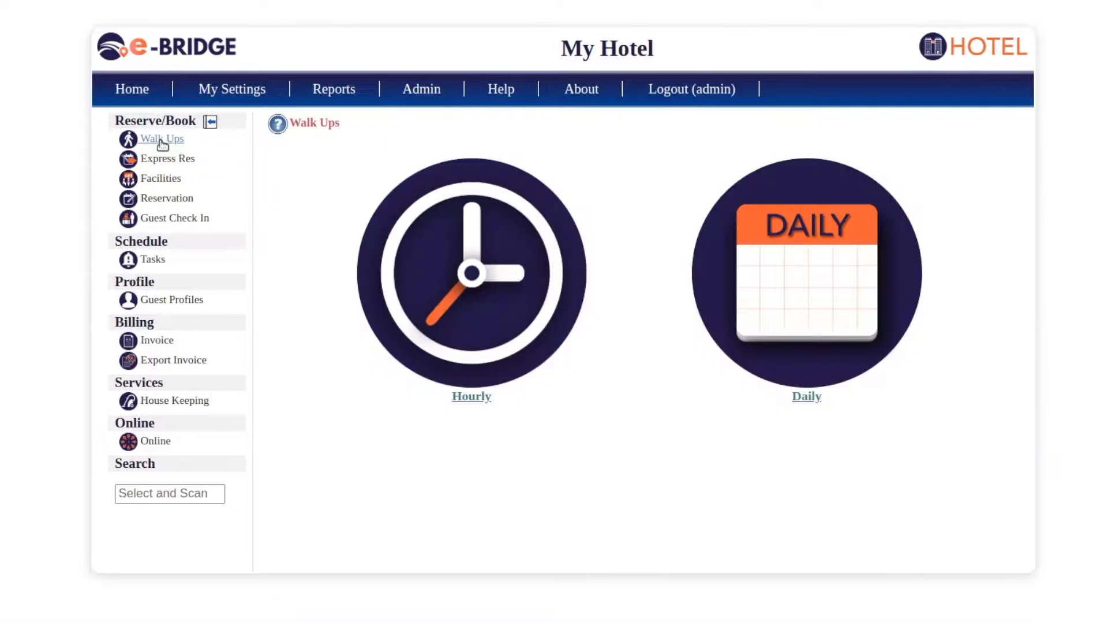
- Open the daily walk-up rates and set the stay back to 1 night after trying 2 and 3
left_click(829, 301)
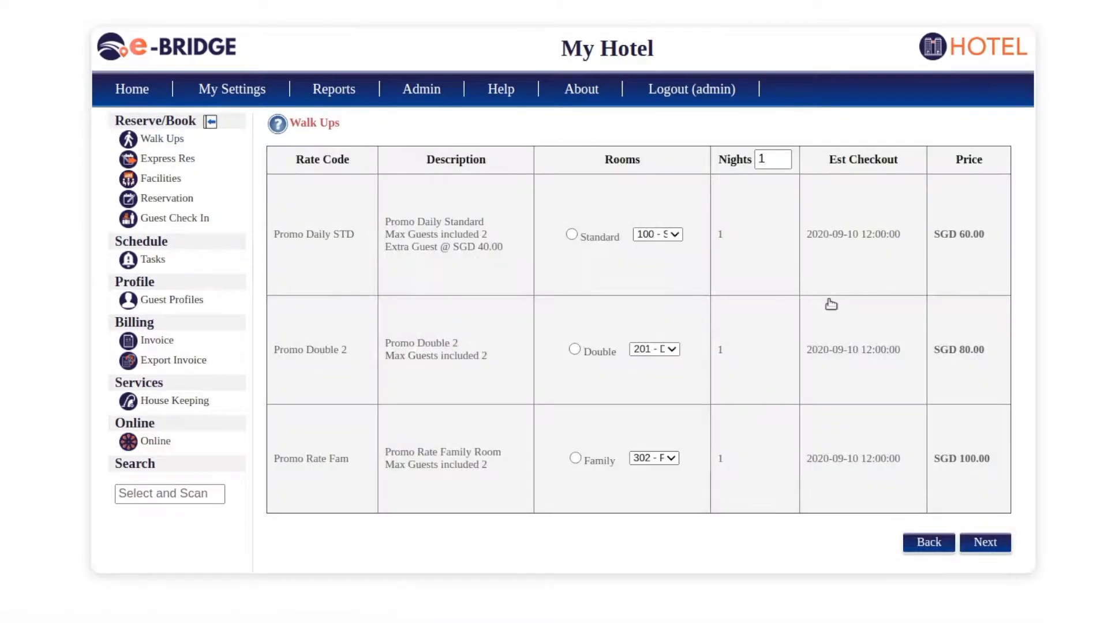
left_click(757, 159)
type("2")
left_click(767, 208)
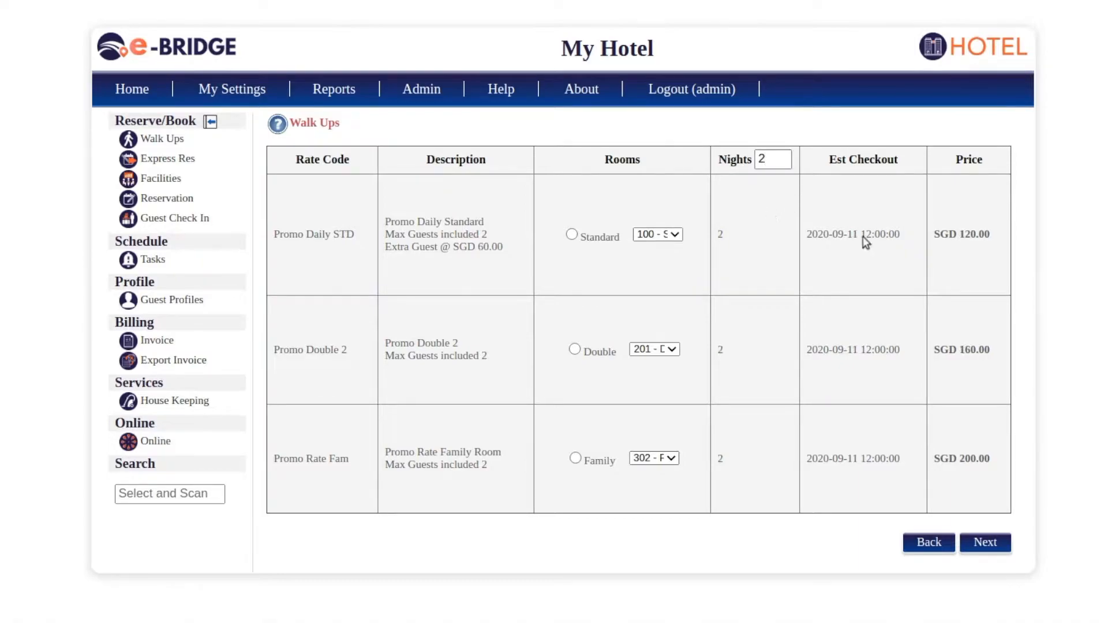
left_click(768, 160)
double_click(761, 160)
type("3")
left_click(772, 250)
left_click(774, 159)
left_click_drag(766, 160, 749, 160)
type("1")
left_click(789, 233)
- Choose the Promo Daily Standard rate with room 100 - Standard 100 and continue
left_click(572, 234)
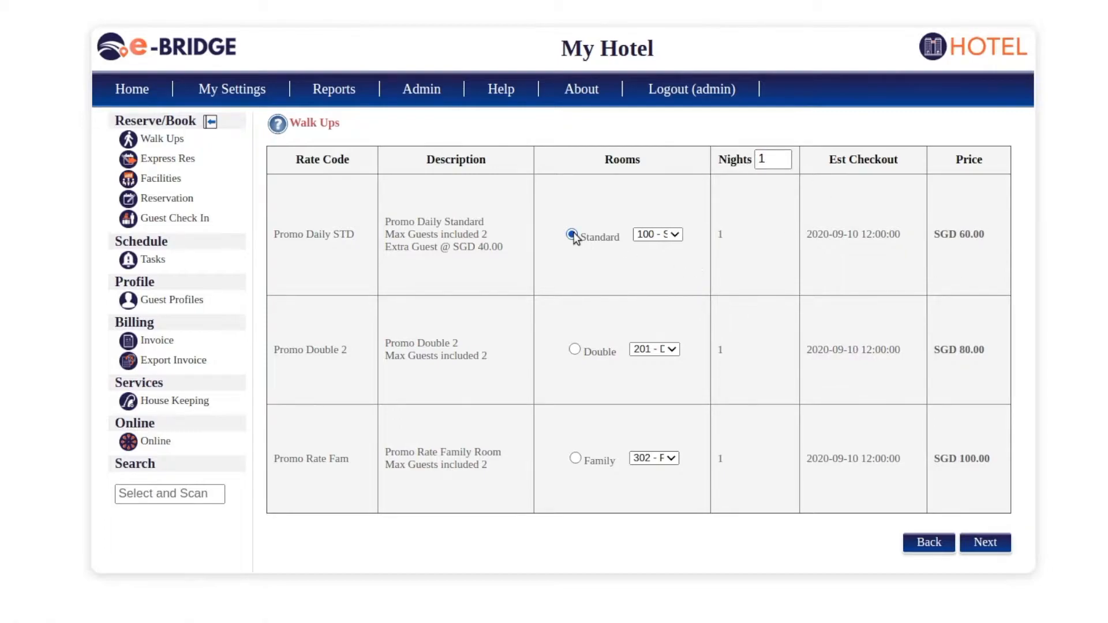
left_click(673, 236)
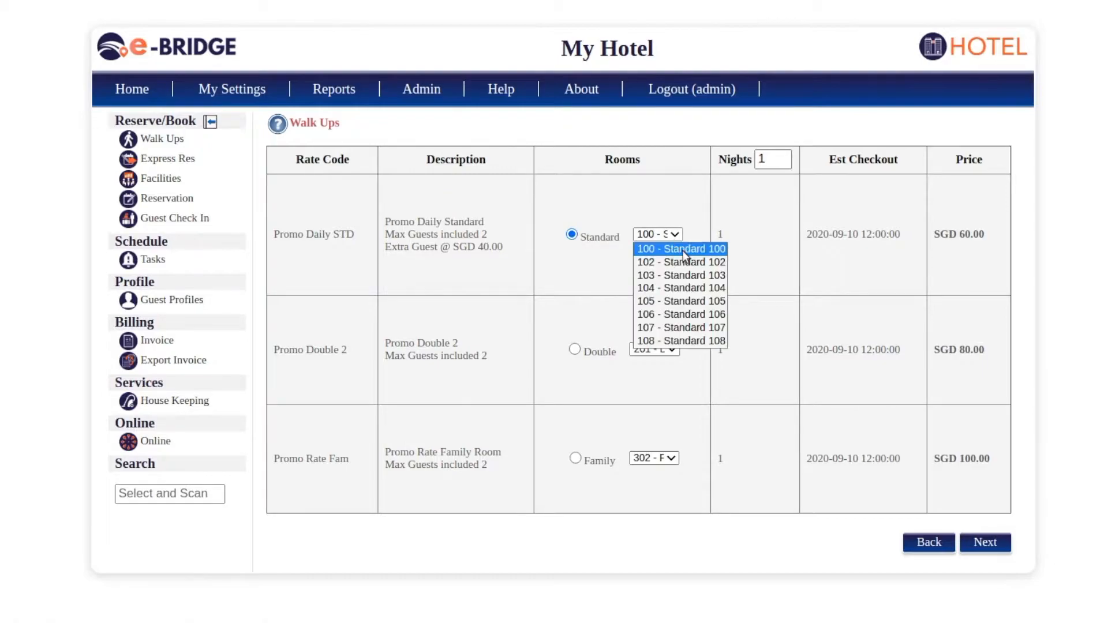
left_click(687, 251)
left_click(988, 542)
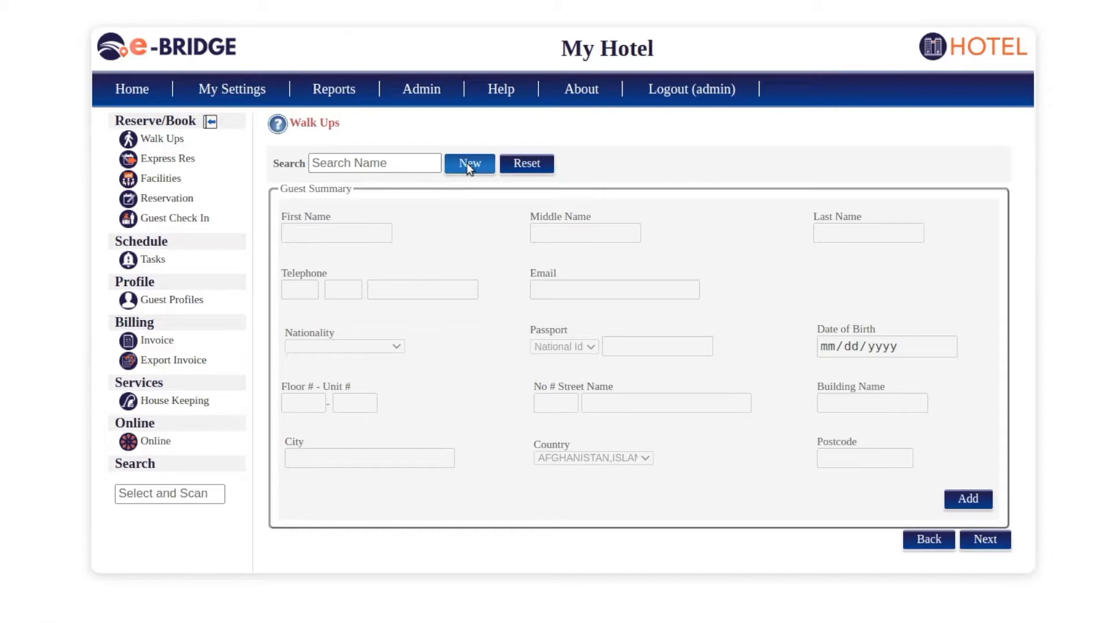
- Create a new guest titled Mr. with first name, last name and birth date 05/07/1995
left_click(469, 164)
left_click(354, 232)
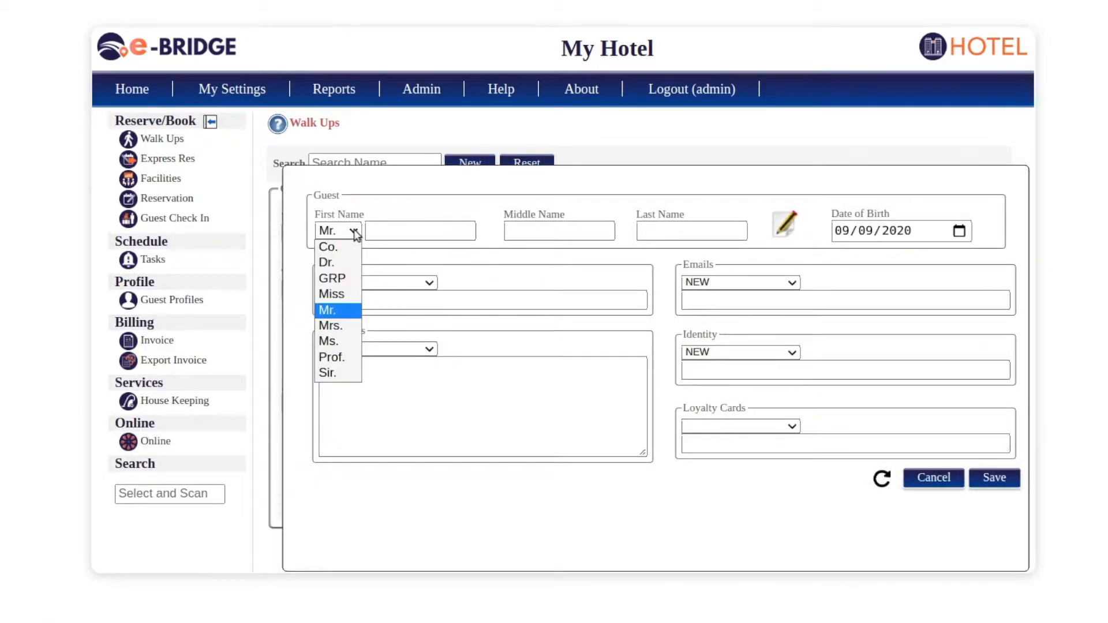
left_click(391, 230)
left_click(656, 230)
left_click(843, 233)
type("05071995")
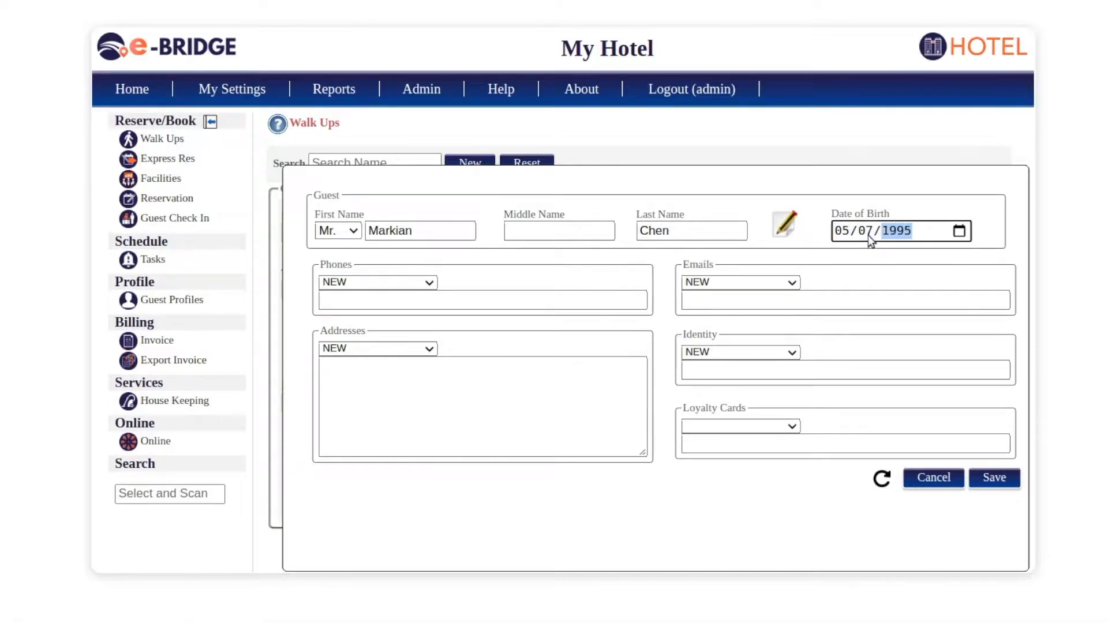
left_click(827, 254)
- Save the guest's Home Voice phone number, then start adding an email
left_click(397, 299)
key("Tab")
key("Tab")
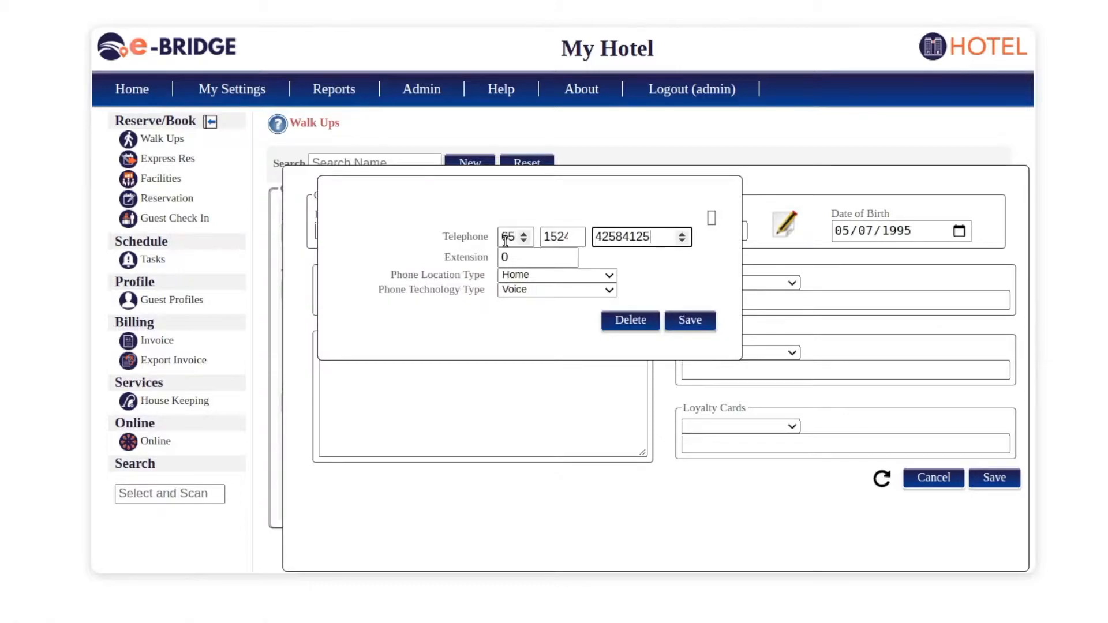
left_click(555, 275)
left_click(555, 288)
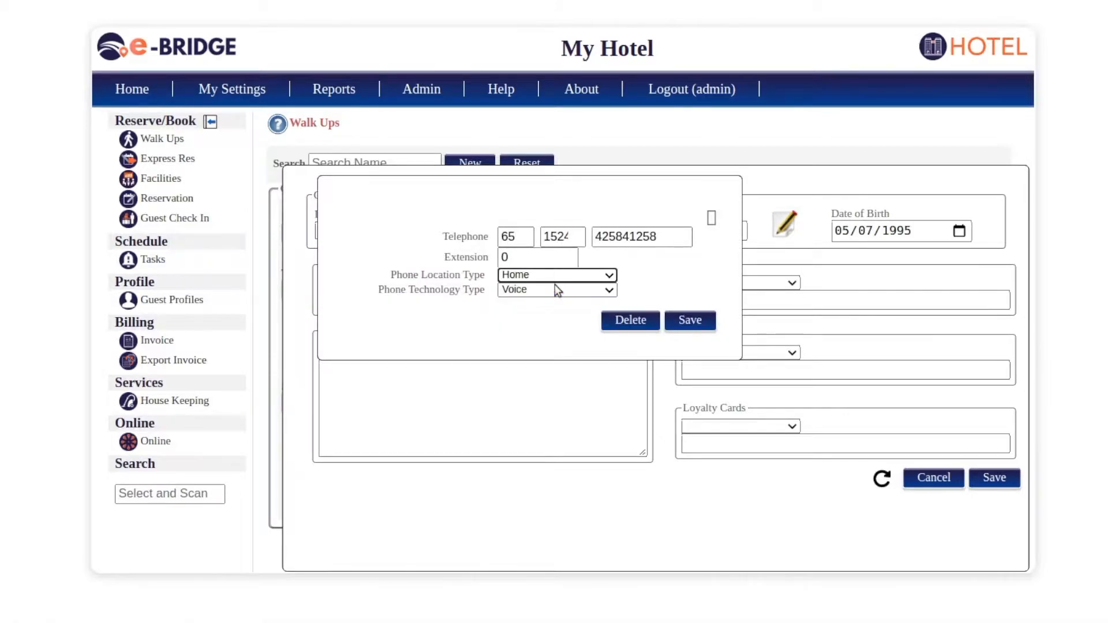
left_click(555, 289)
left_click(555, 289)
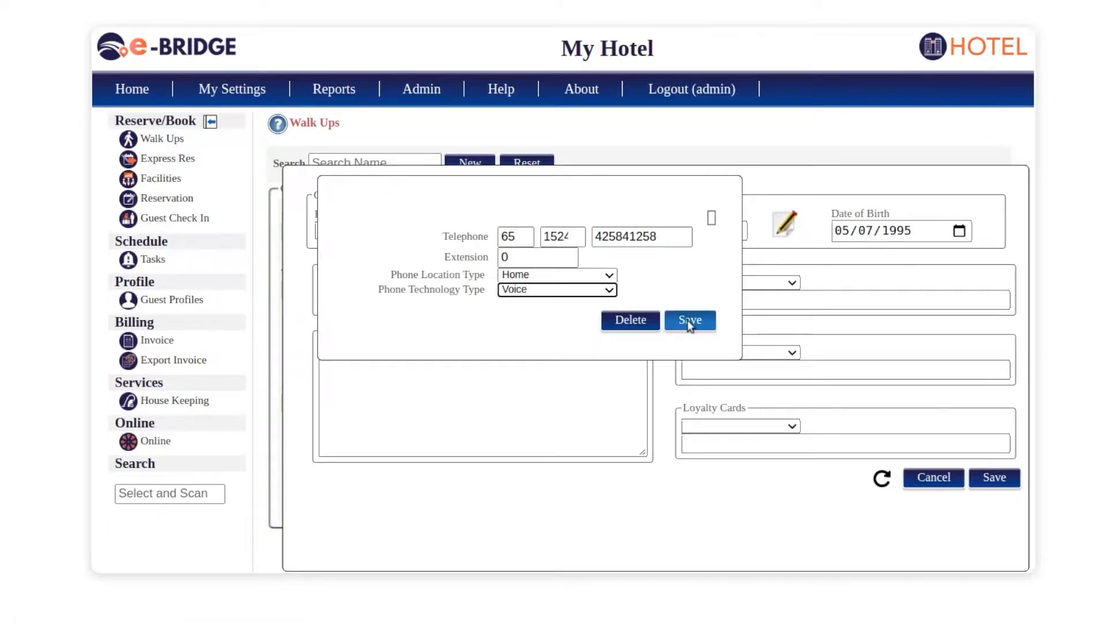
left_click(690, 321)
left_click(738, 301)
- Save the guest's e-mail address as a Company email type
left_click(824, 252)
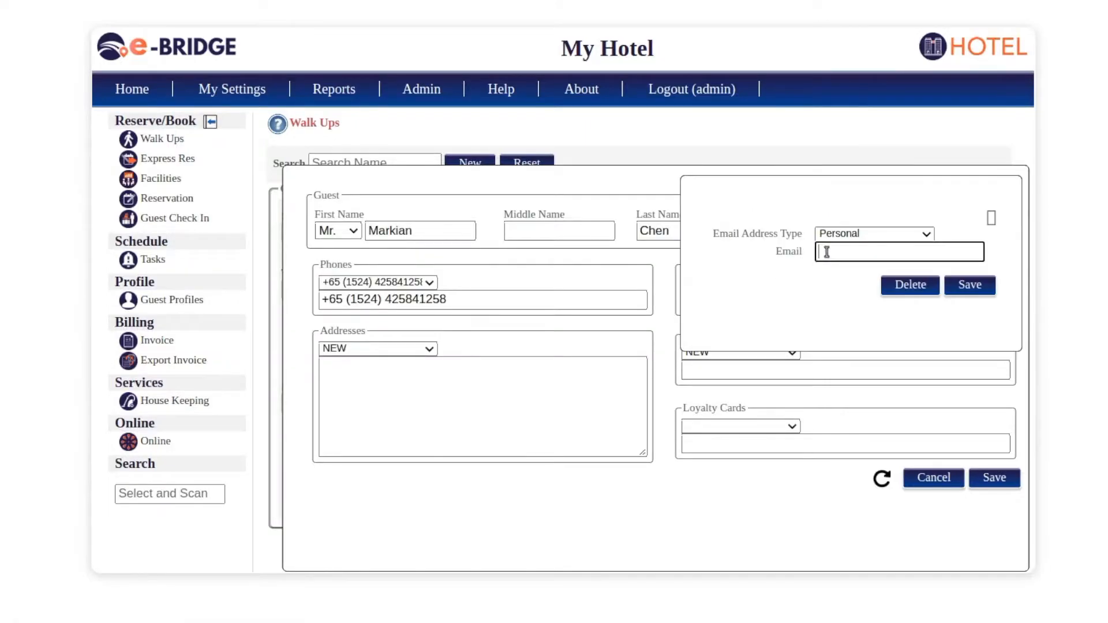
left_click(841, 234)
left_click(834, 274)
left_click(842, 250)
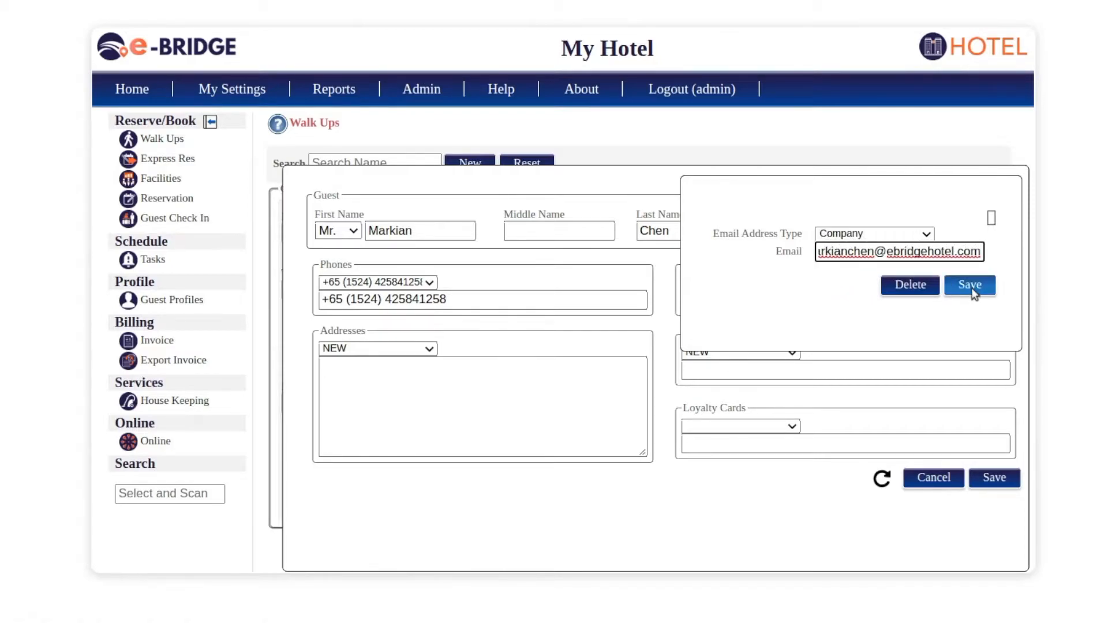
left_click(973, 291)
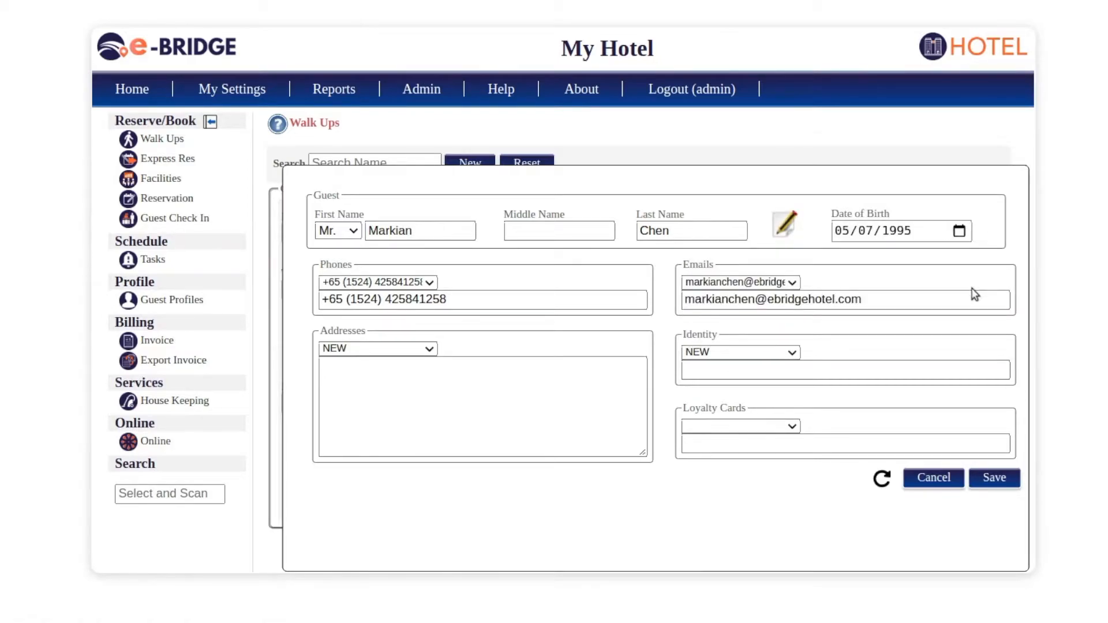
- Save a Singapore address (unit 2-2, 2nd, street A, postcode 1234) and start an identity entry with the guest's name
left_click(451, 397)
left_click(457, 235)
type("2")
key("Tab")
type("2")
key("Tab")
type("2")
key("Tab")
type("2nd")
key("Tab")
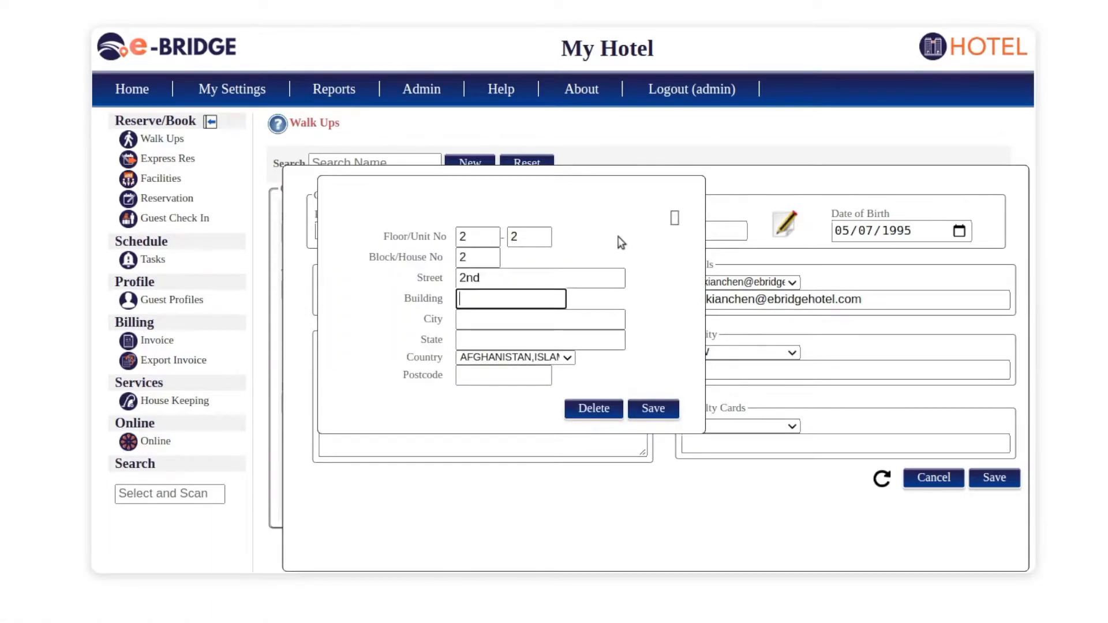
type("A")
key("Tab")
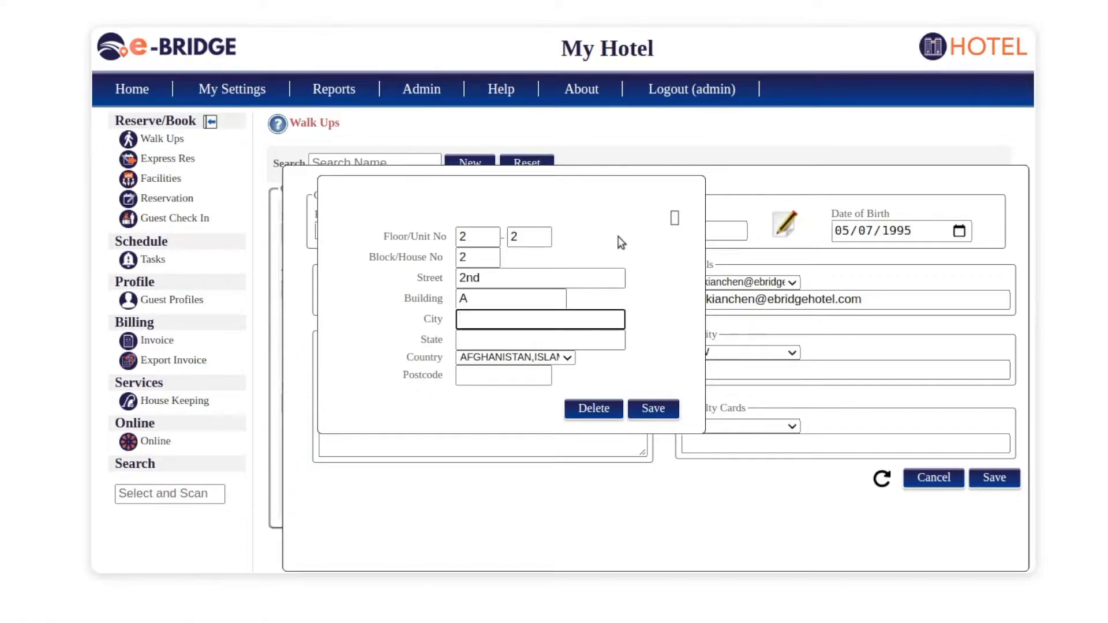
type("Singapore")
key("Tab")
type("Singapore")
key("Tab")
type("Singapore")
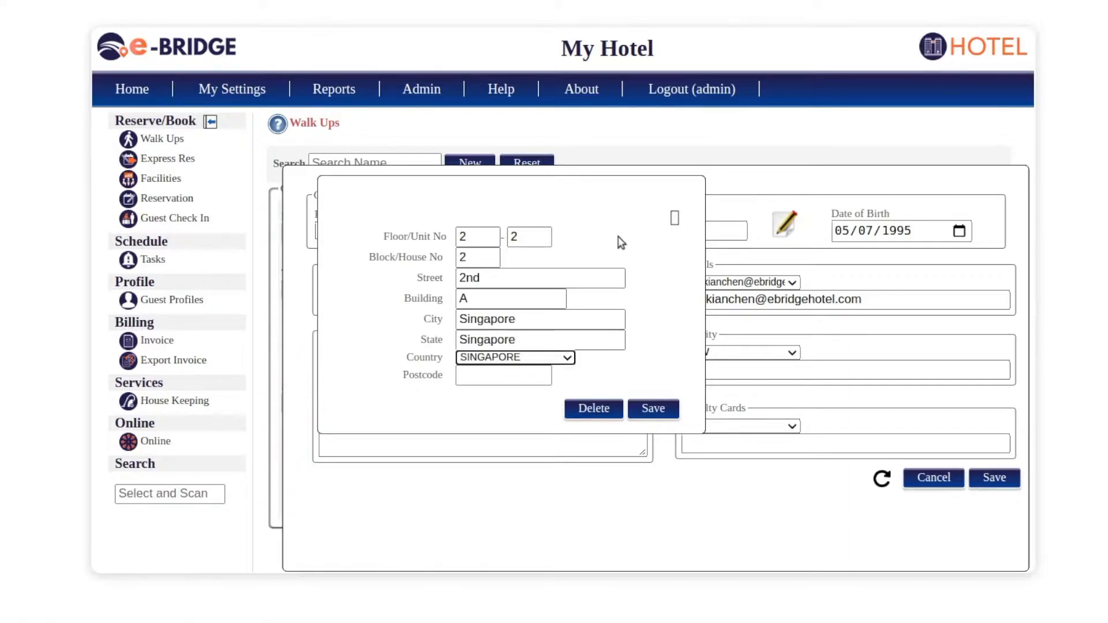
key("Tab")
type("1234")
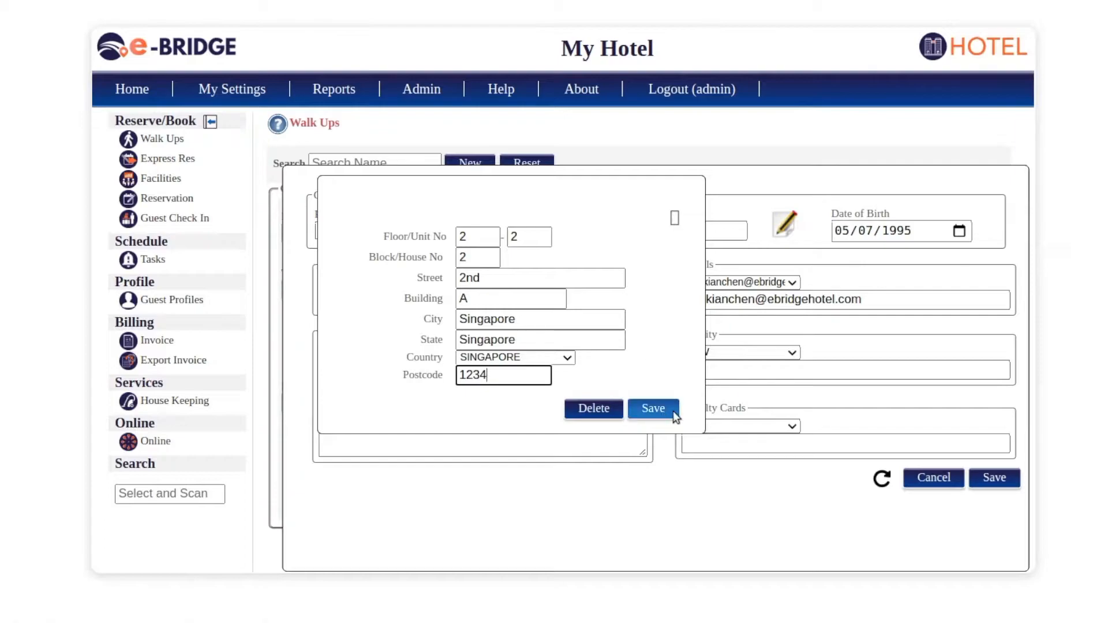
left_click(672, 411)
left_click(731, 374)
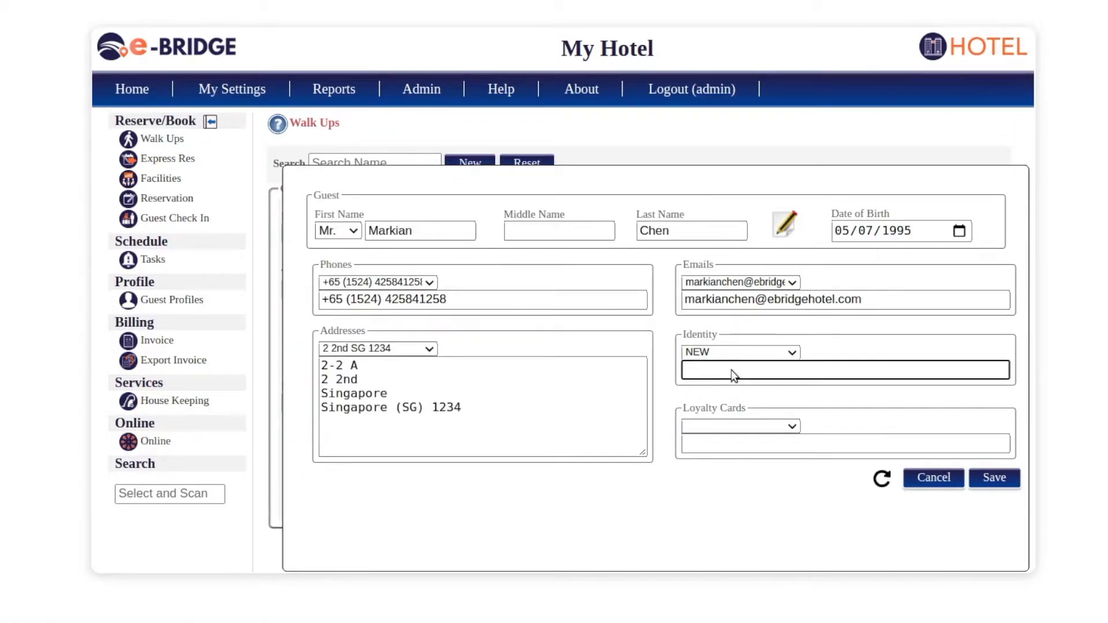
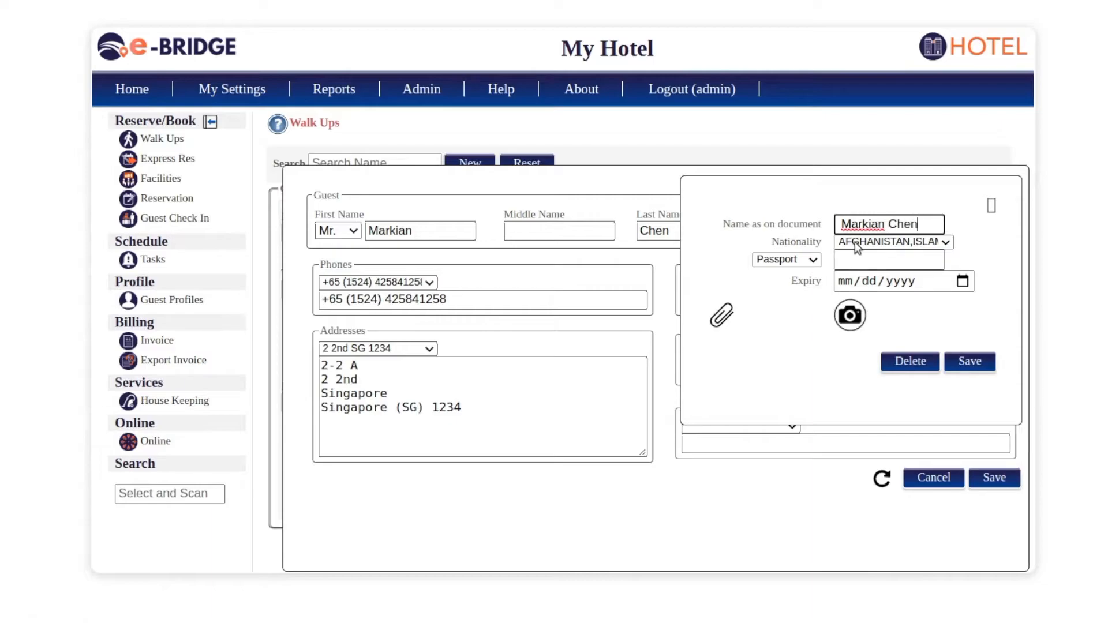
- Make the identity a SINGAPORE Driver's License with its number and expiry 08/08/2020
left_click(854, 243)
type("sin")
key("Return")
left_click(781, 261)
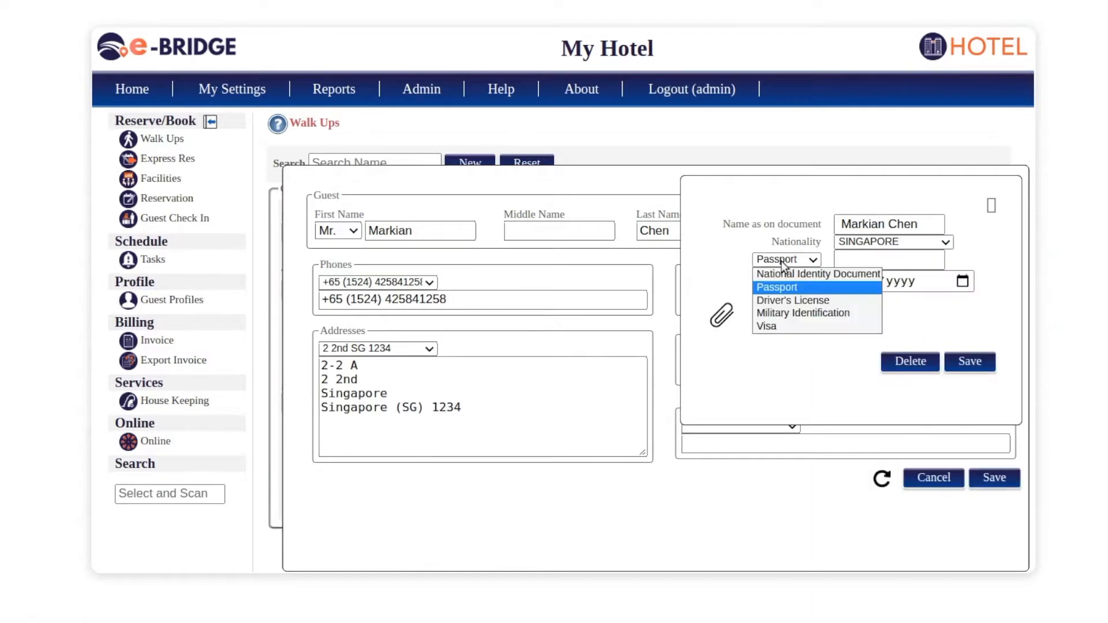
left_click(777, 298)
left_click(868, 259)
left_click(848, 285)
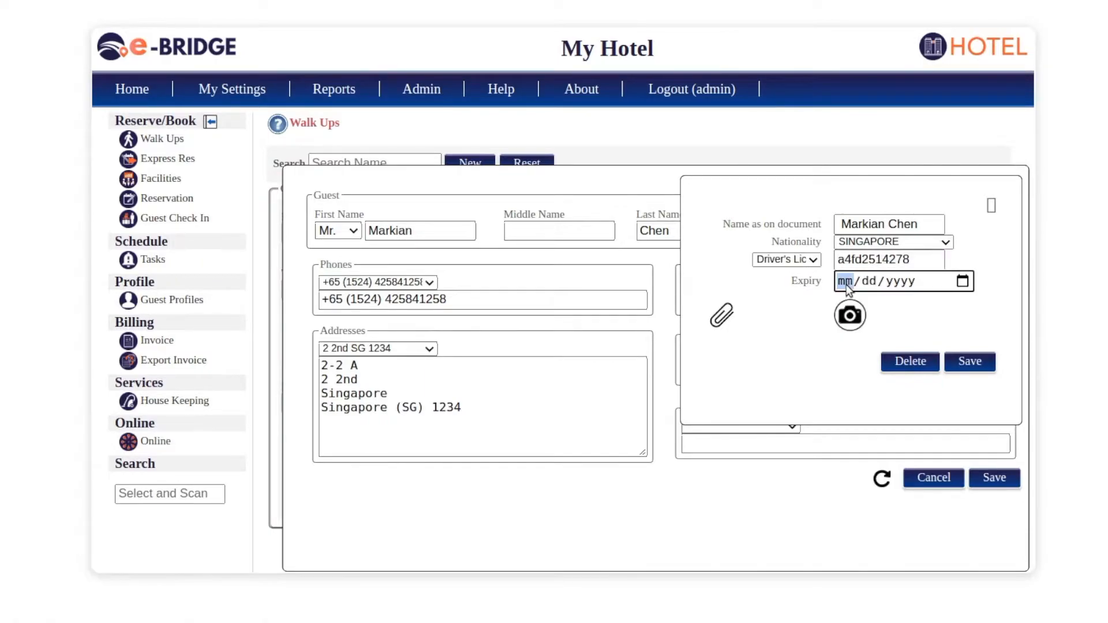
type("08/08/2020")
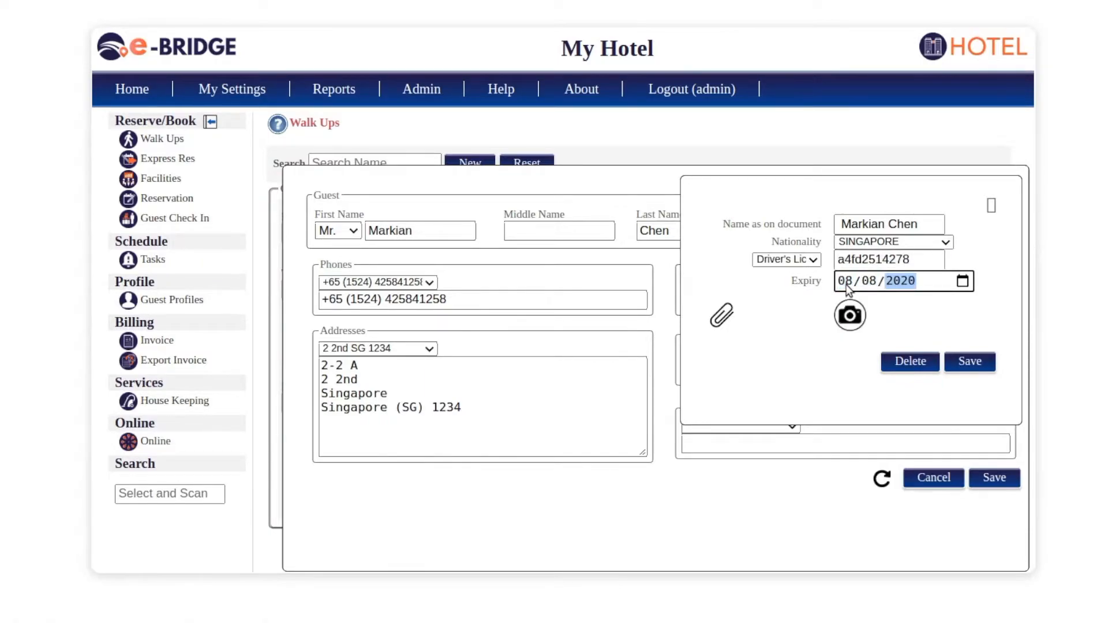
left_click(779, 360)
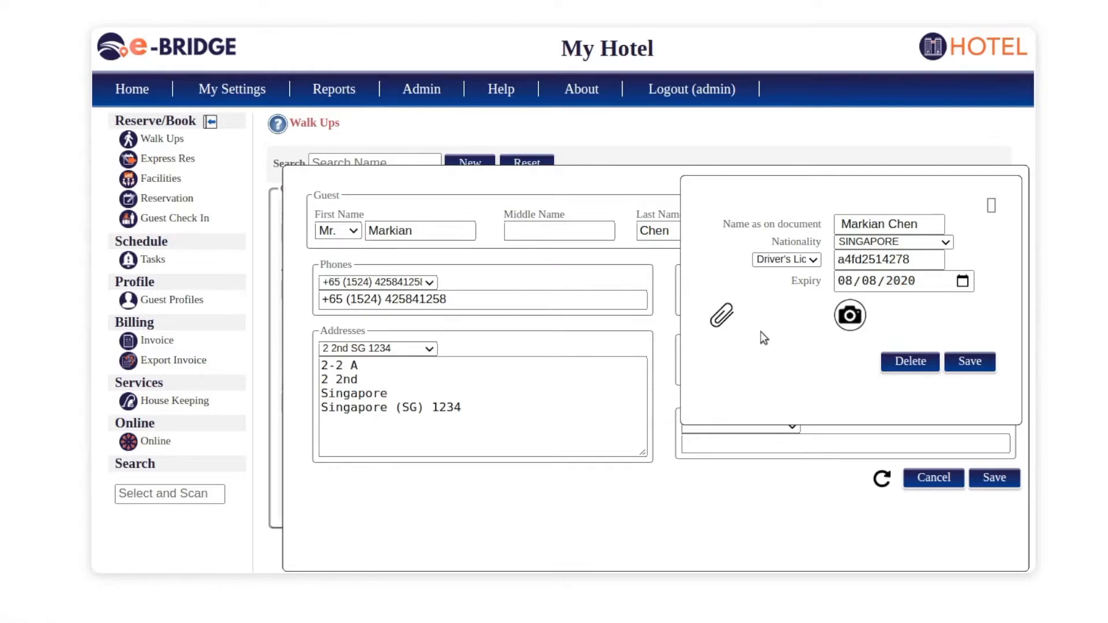
- Attach the ID.png image, save the identity document and save the guest
left_click(720, 318)
left_click(508, 456)
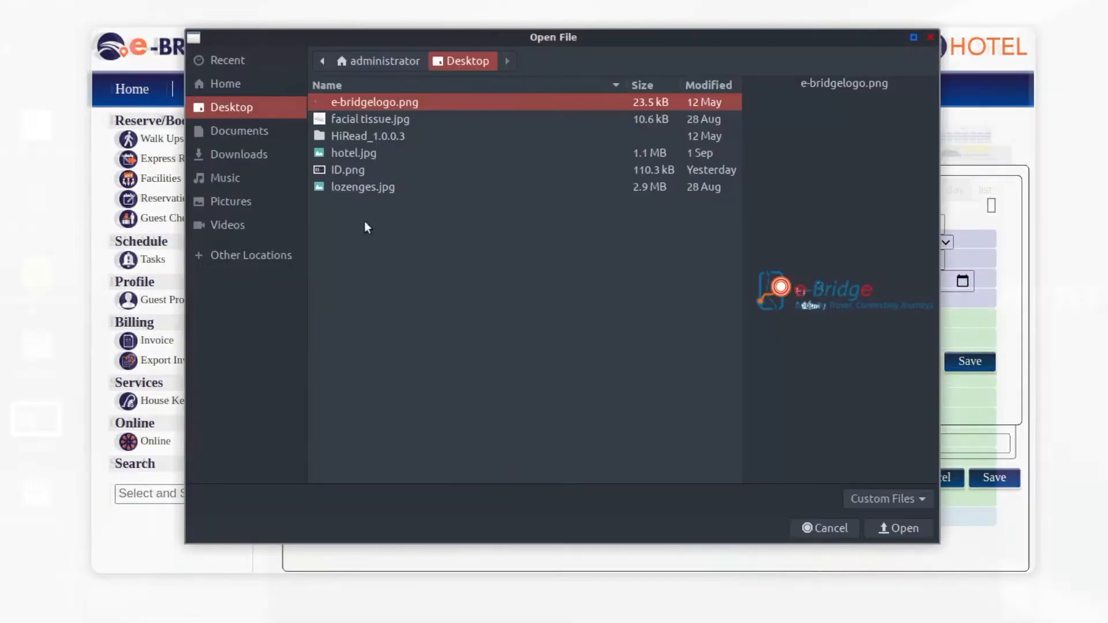
left_click(358, 171)
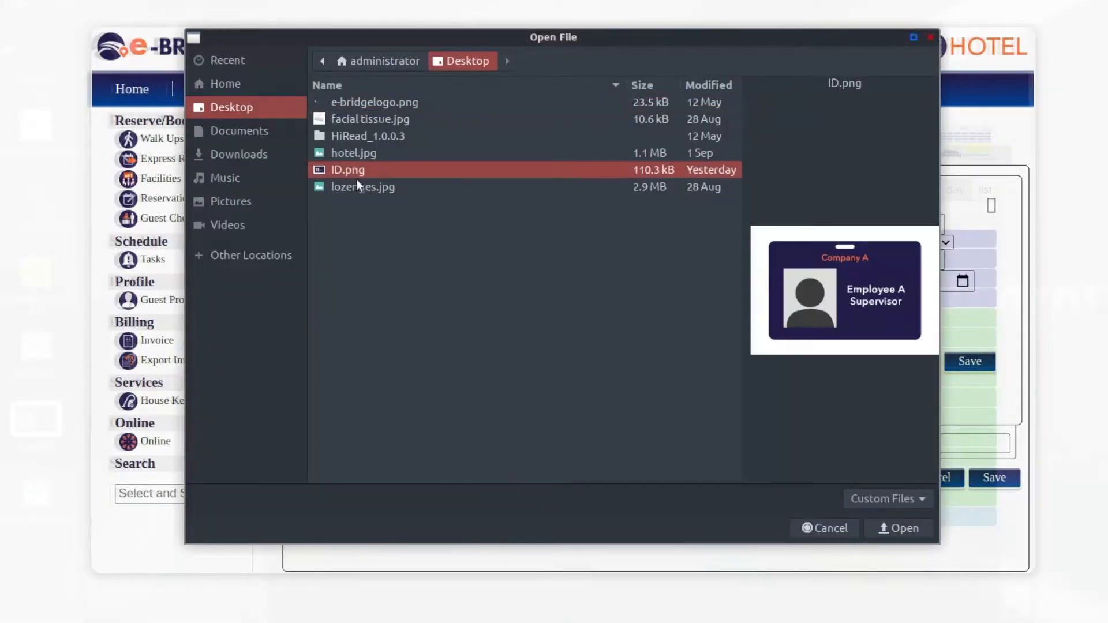
left_click(902, 534)
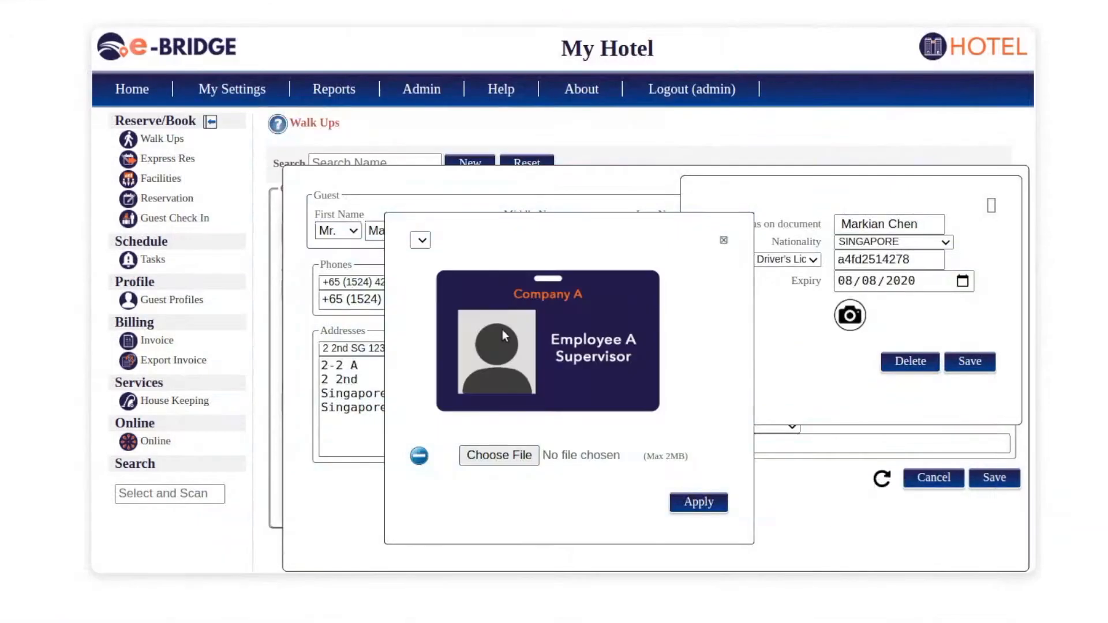
left_click(701, 502)
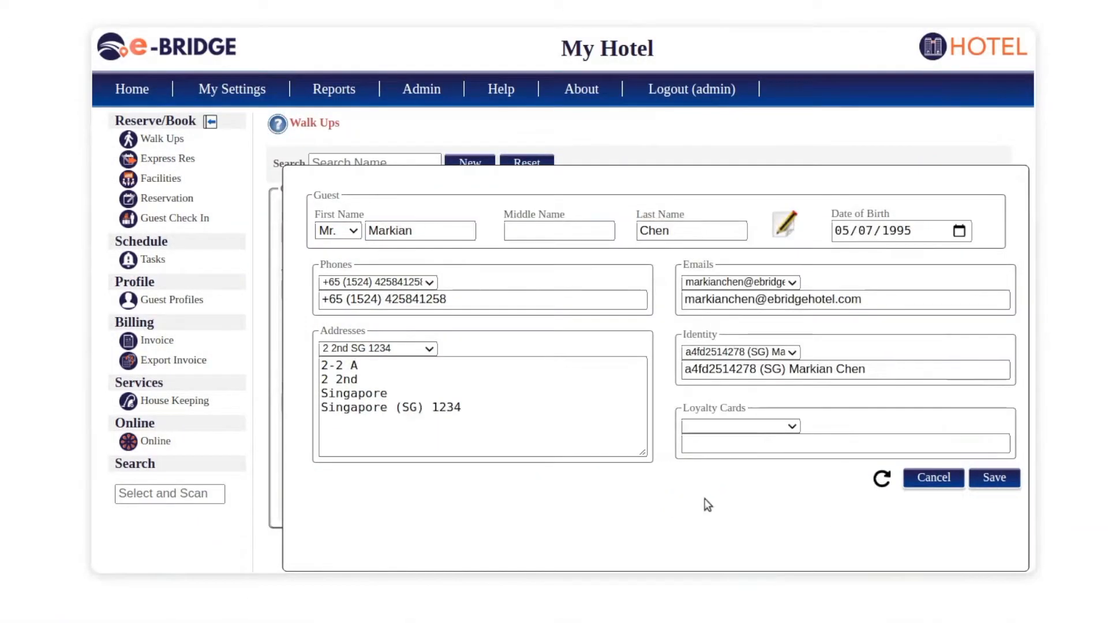
left_click(1003, 480)
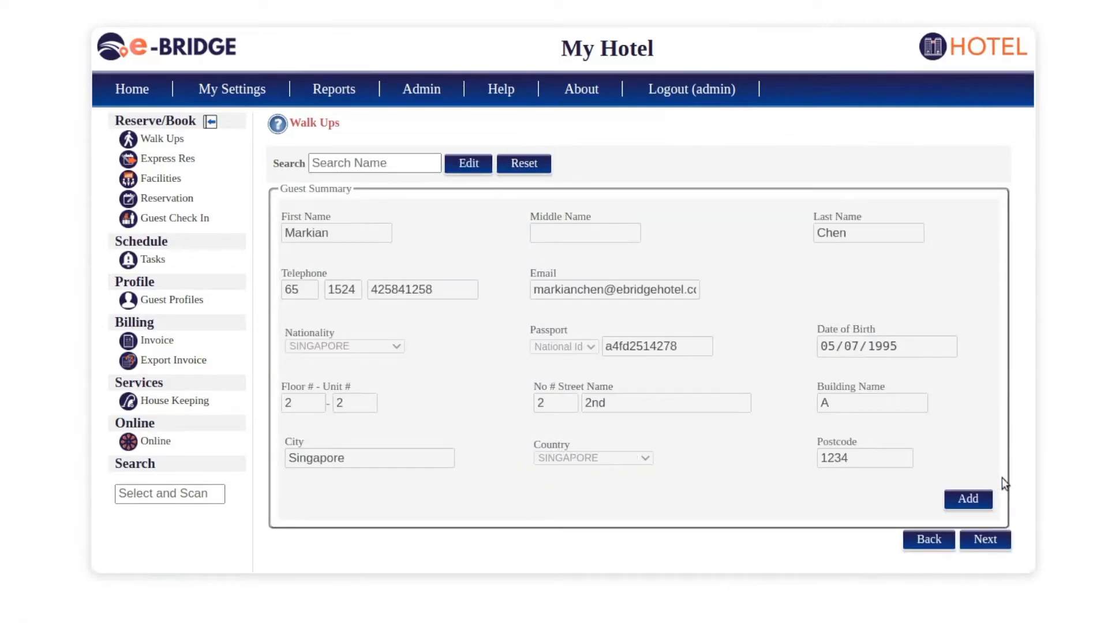
- Add the first guest to the booking, review the guest list, and start a blank second guest
left_click(973, 498)
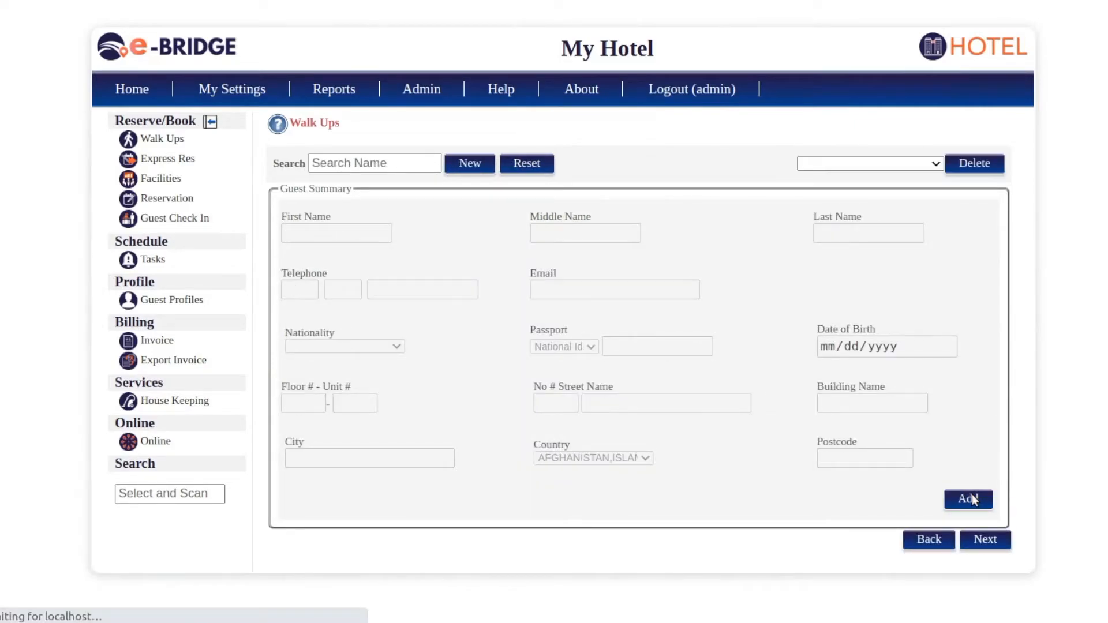
left_click(819, 162)
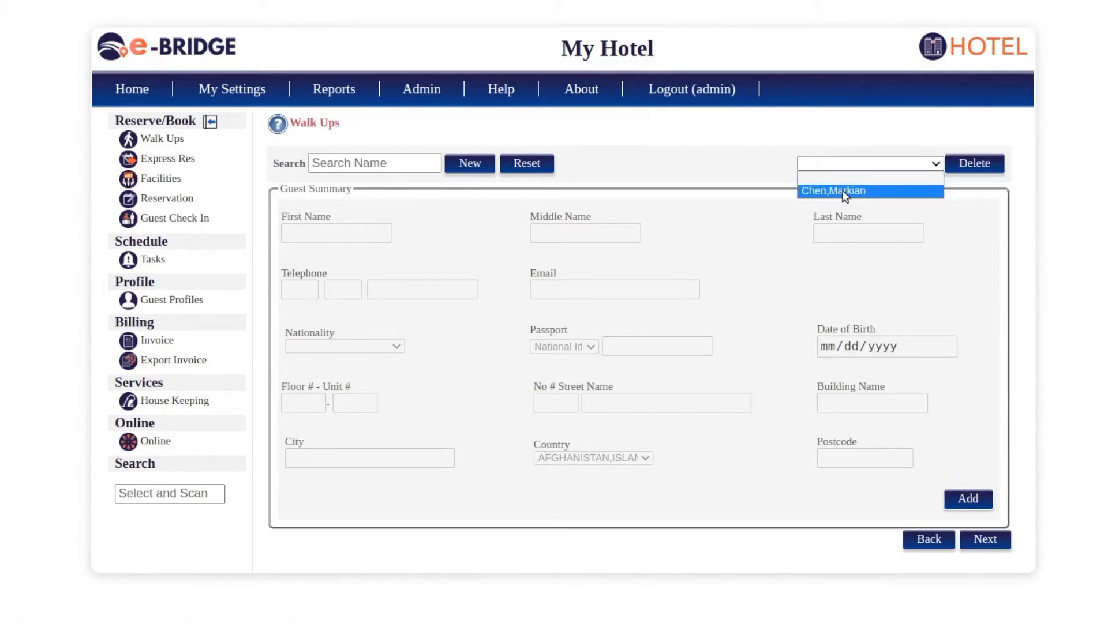
left_click(769, 189)
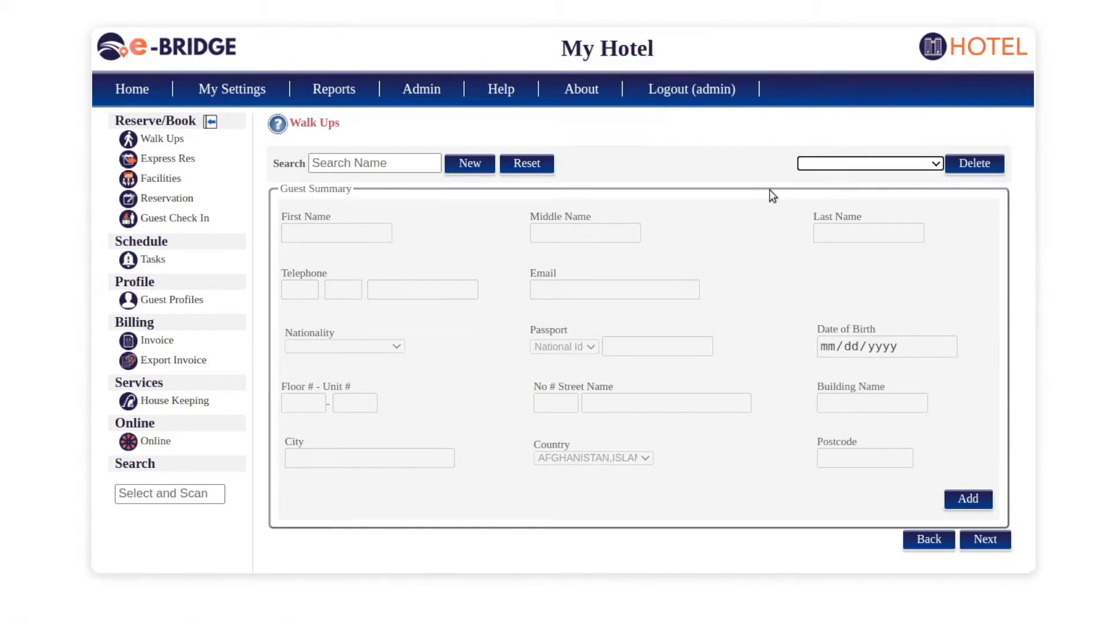
left_click(481, 165)
- Give the second guest the Mrs. title, first and last name, and birth date 03/21/1995
left_click(345, 232)
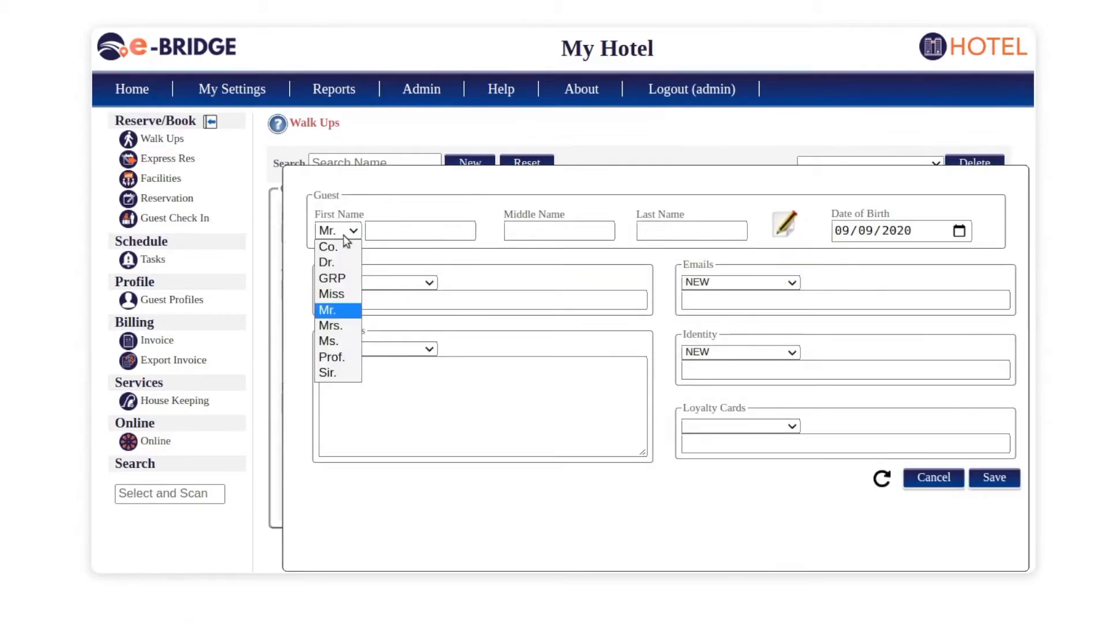
left_click(339, 326)
left_click(396, 233)
key("Tab")
key("Tab")
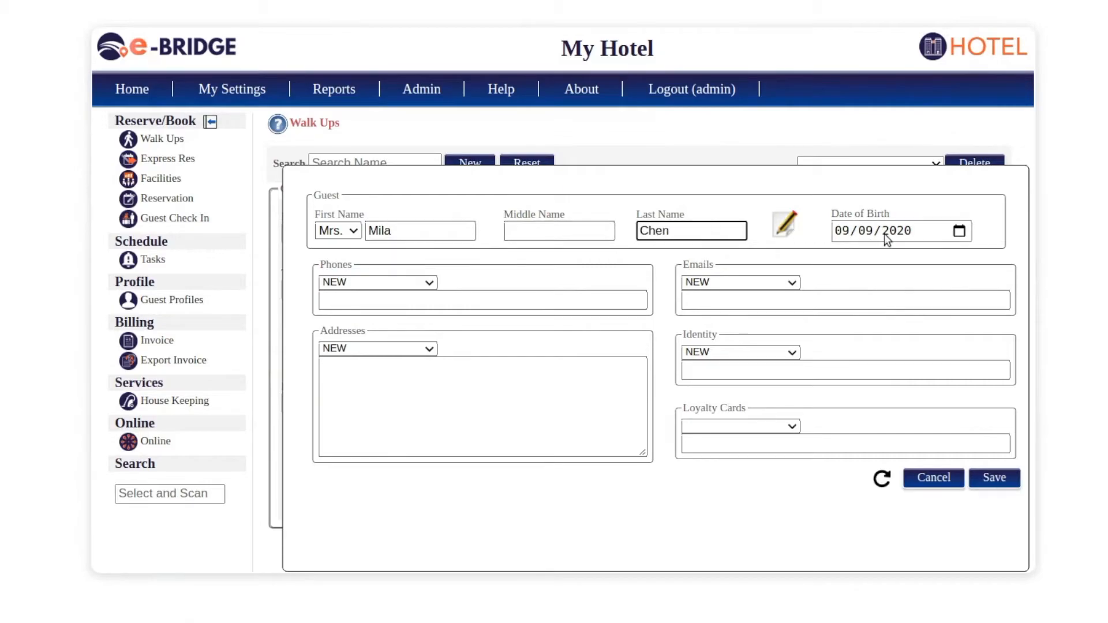
left_click(959, 231)
left_click(883, 263)
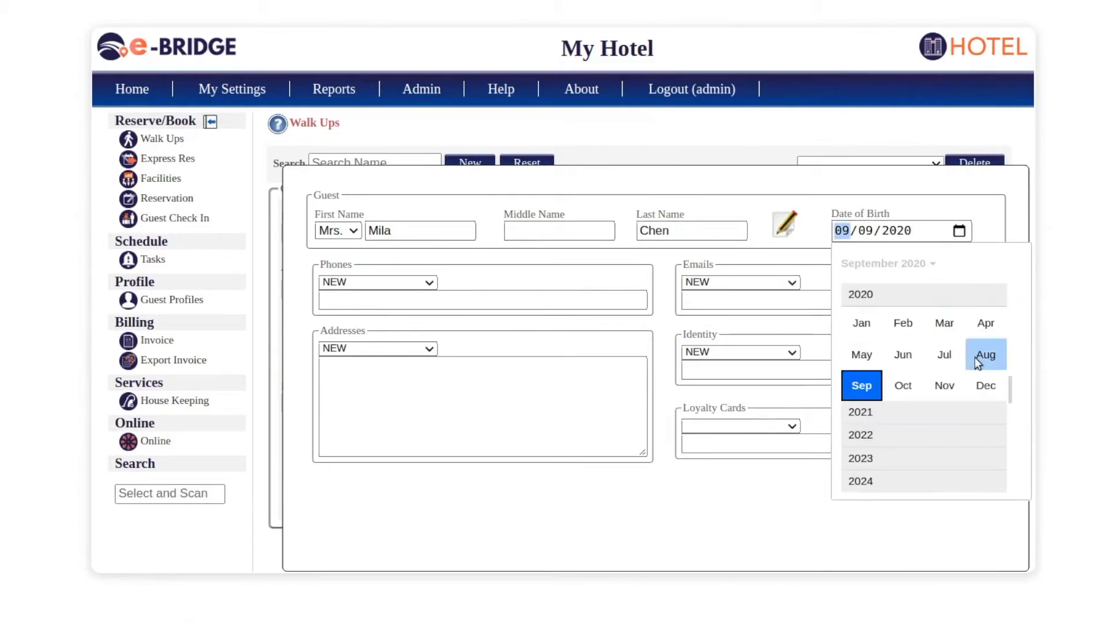
scroll(972, 360, "up", 3)
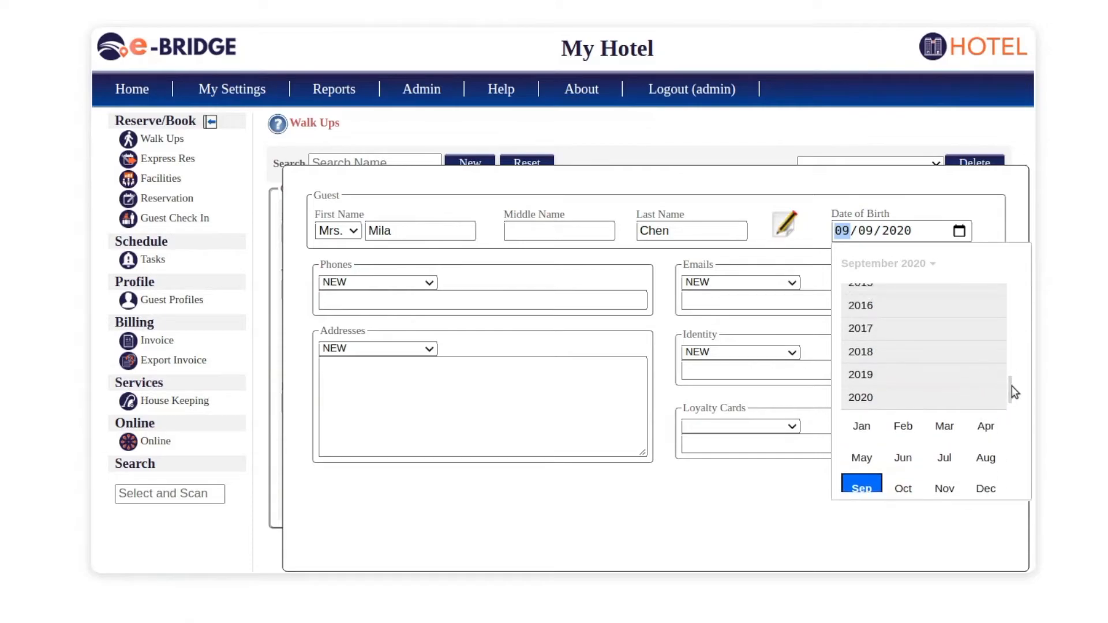
scroll(1009, 370, "up", 10)
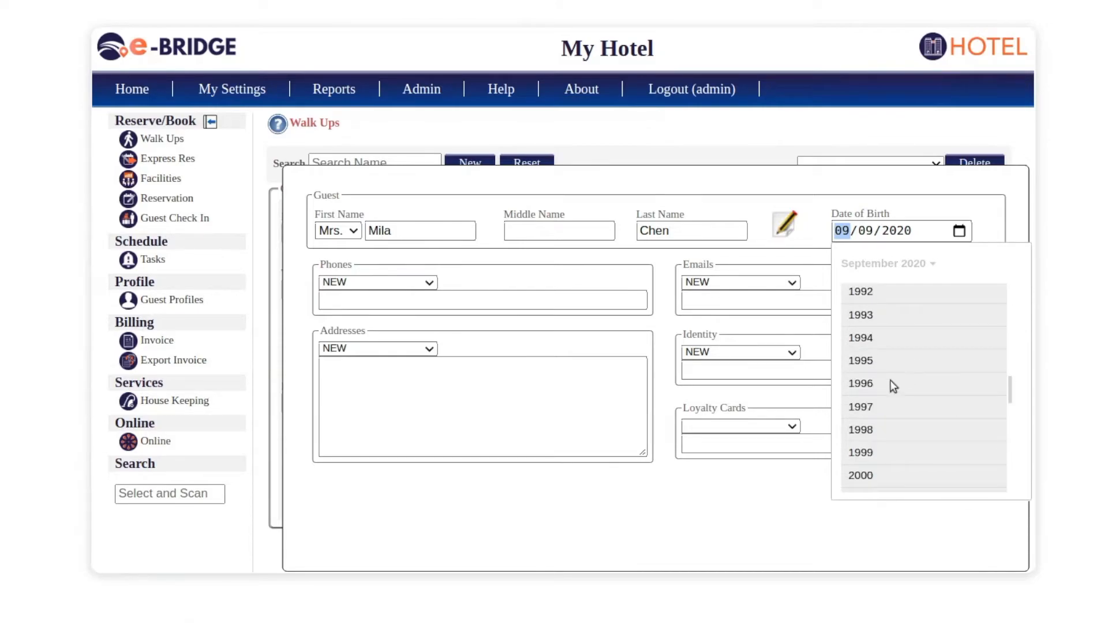
left_click(869, 363)
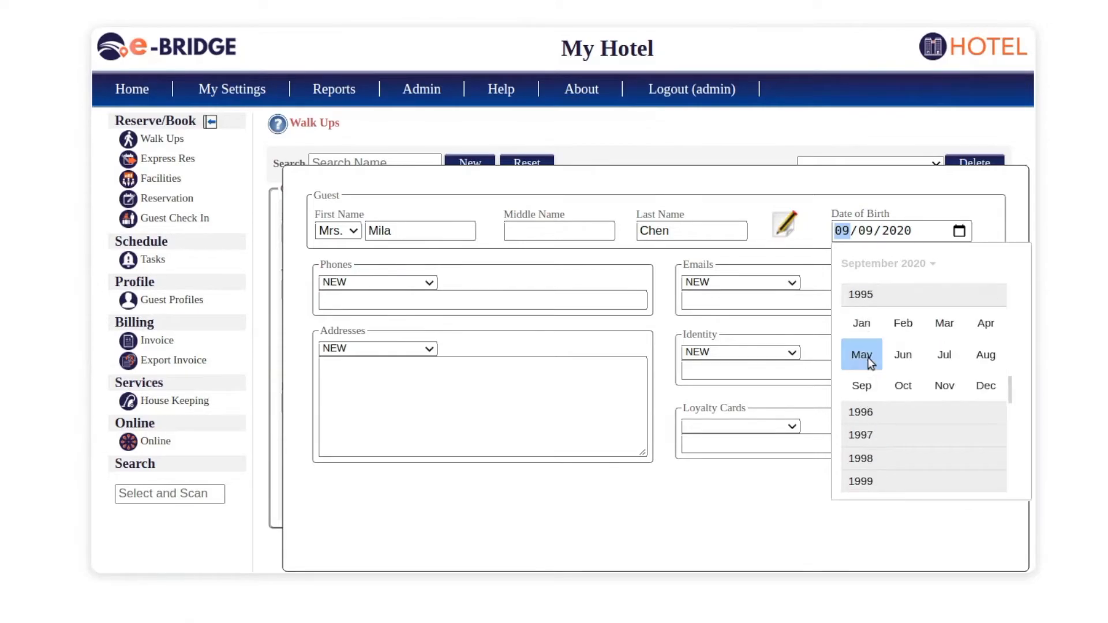
left_click(950, 326)
left_click(907, 400)
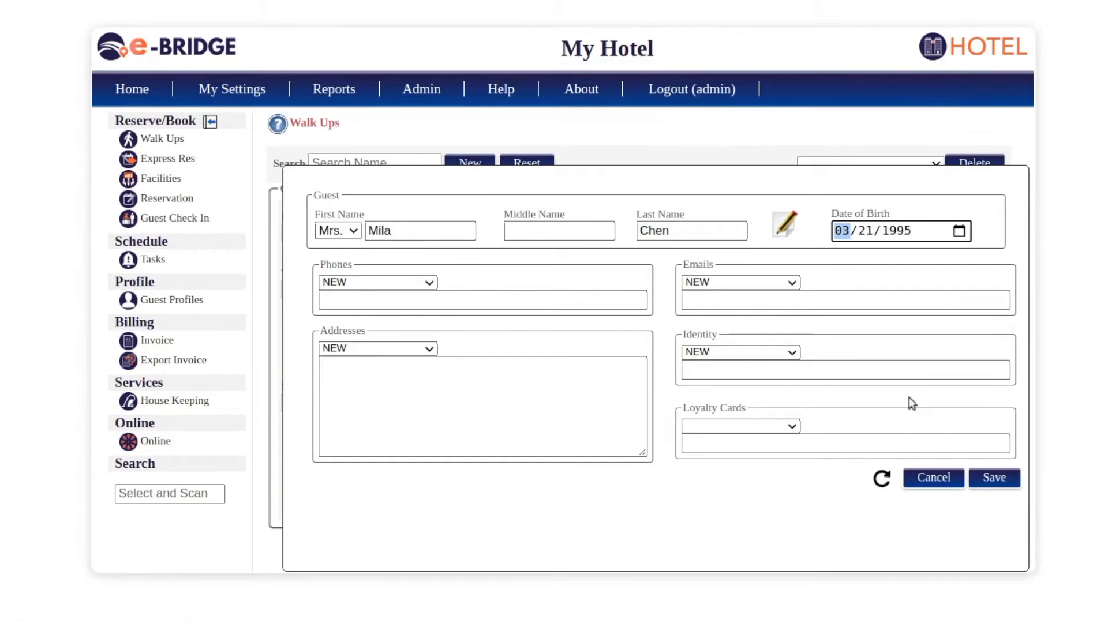
- Enter and save a telephone number for the second guest
left_click(548, 304)
left_click(513, 237)
key("Tab")
key("Tab")
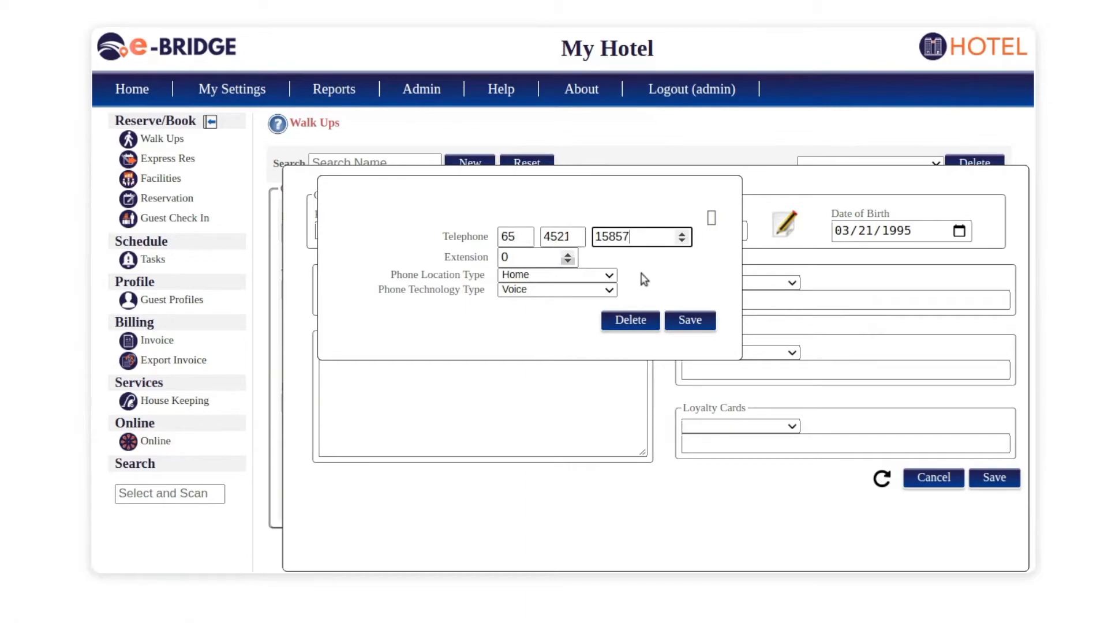
left_click(690, 319)
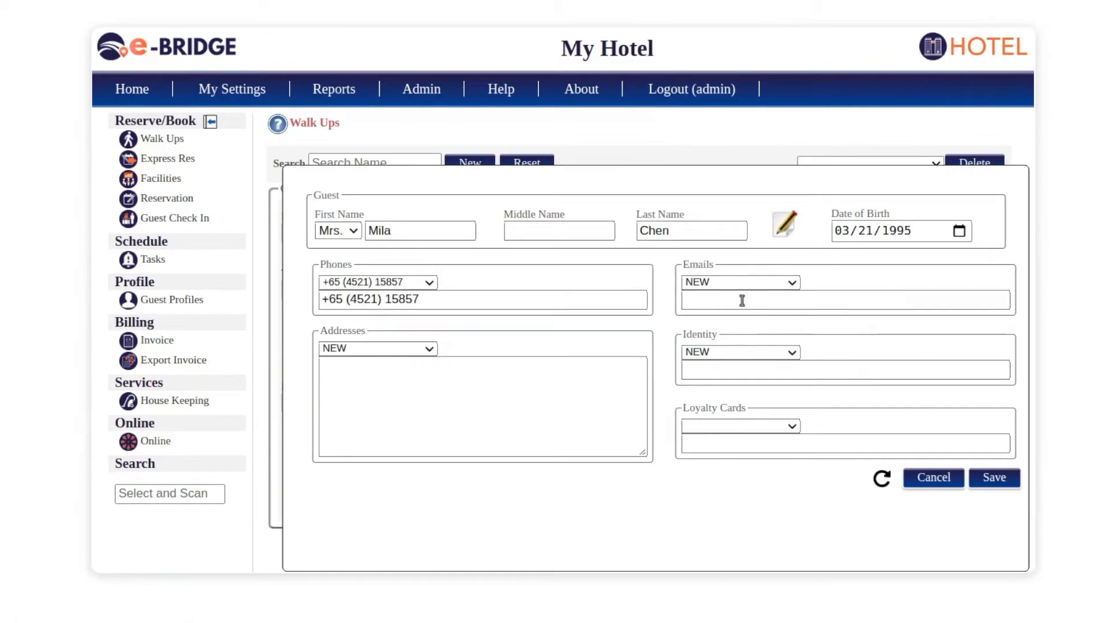
- Save the second guest's e-mail address as a Company email type
left_click(742, 301)
left_click(860, 233)
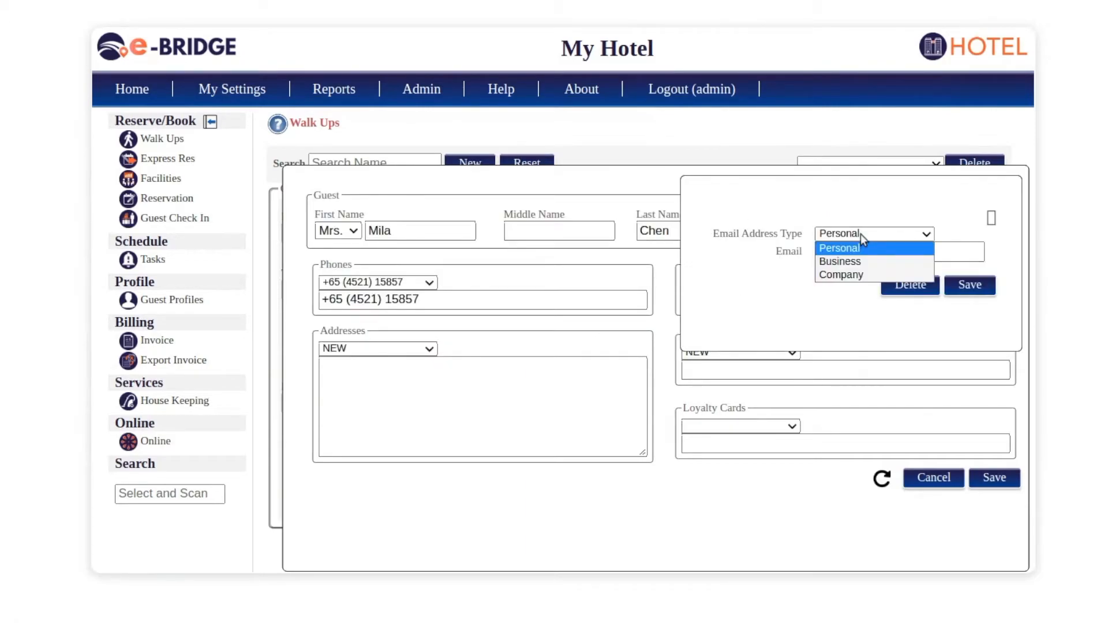
left_click(850, 275)
left_click(849, 248)
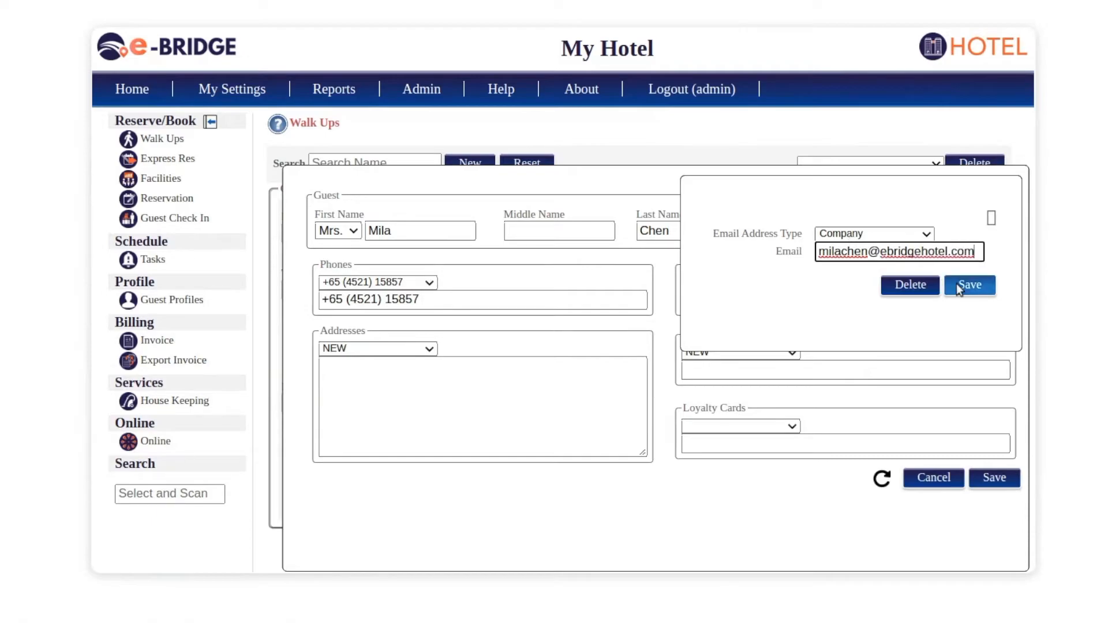
left_click(956, 283)
- Save her Singapore address (unit 2-2, 2nd, street A, postcode 1234) and begin the identity document
left_click(537, 403)
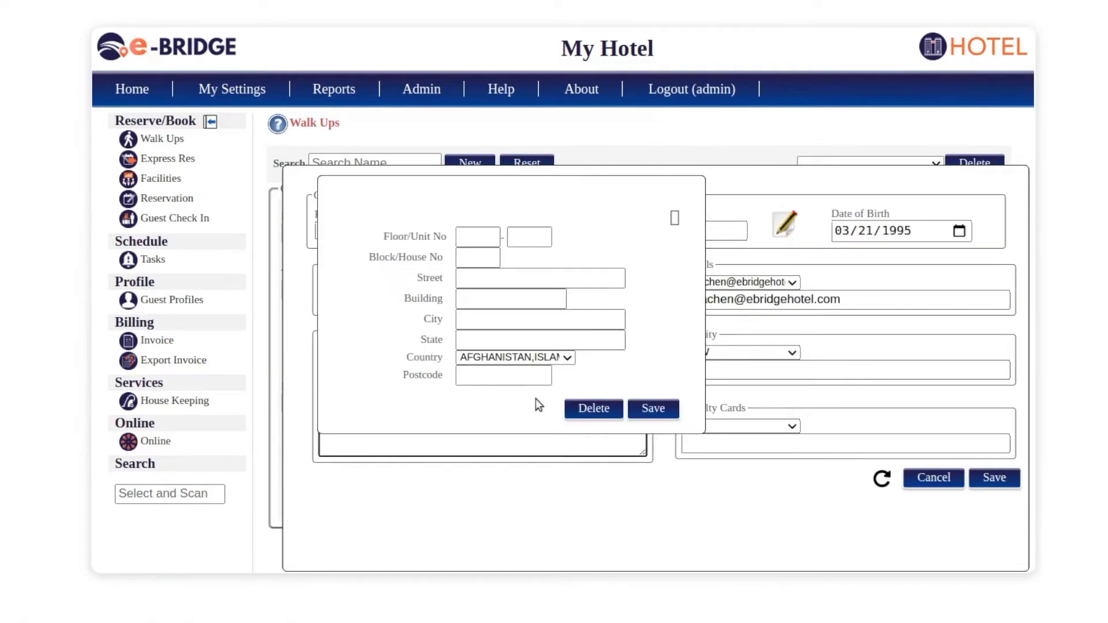
type("2")
key("Tab")
type("2")
key("Tab")
type("2")
key("Tab")
type("2nd")
key("Tab")
type("A")
key("Tab")
type("Singapore")
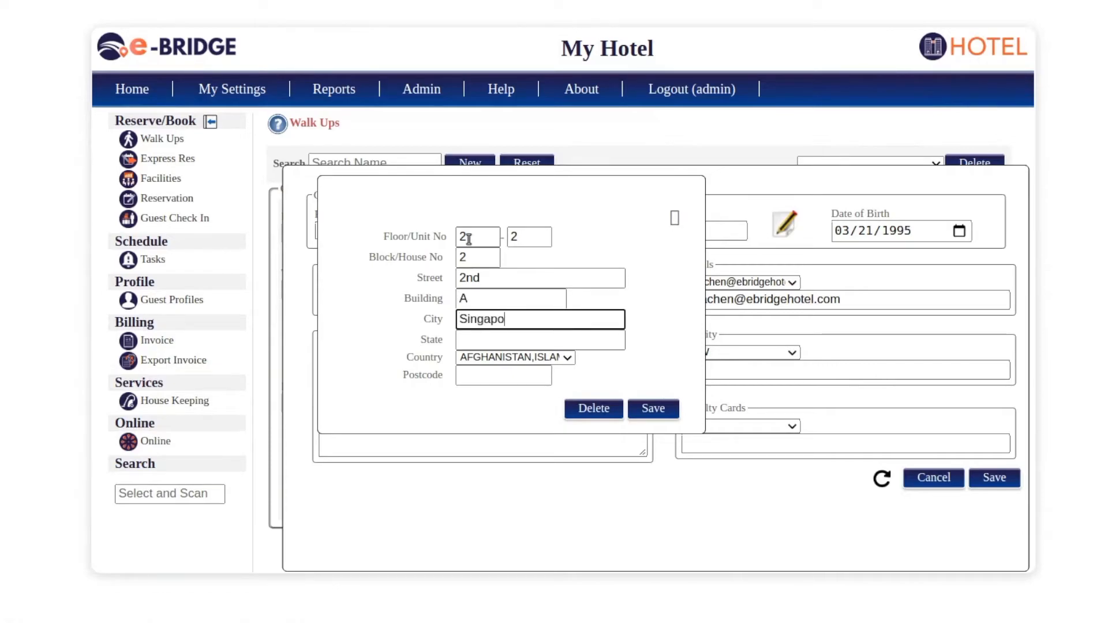
key("Tab")
type("Singapore")
key("Tab")
type("sing")
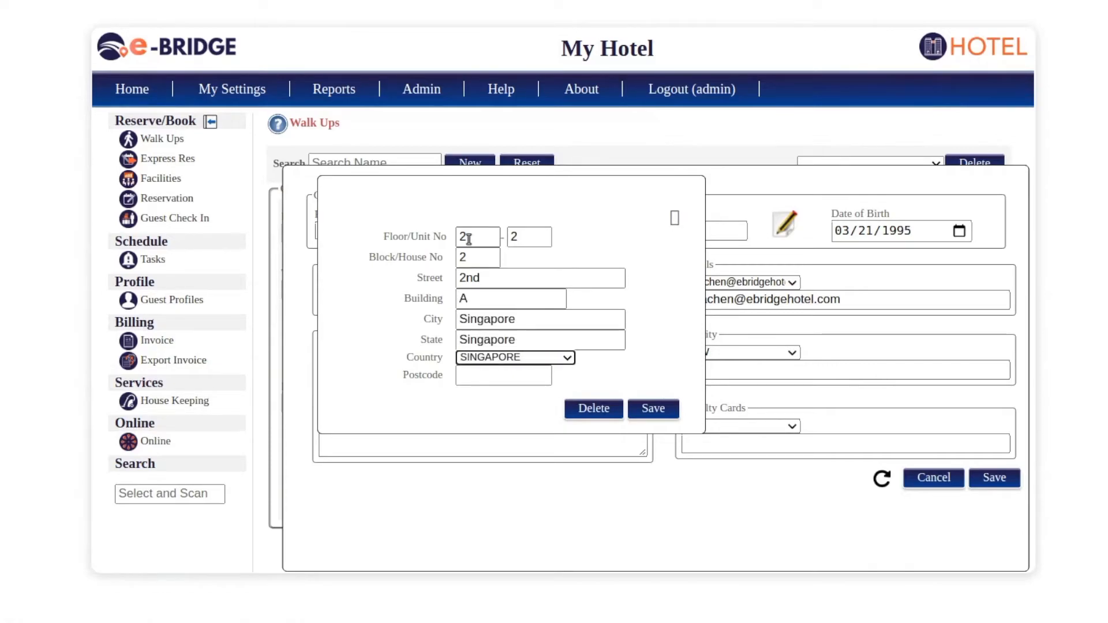
key("Tab")
type("1234")
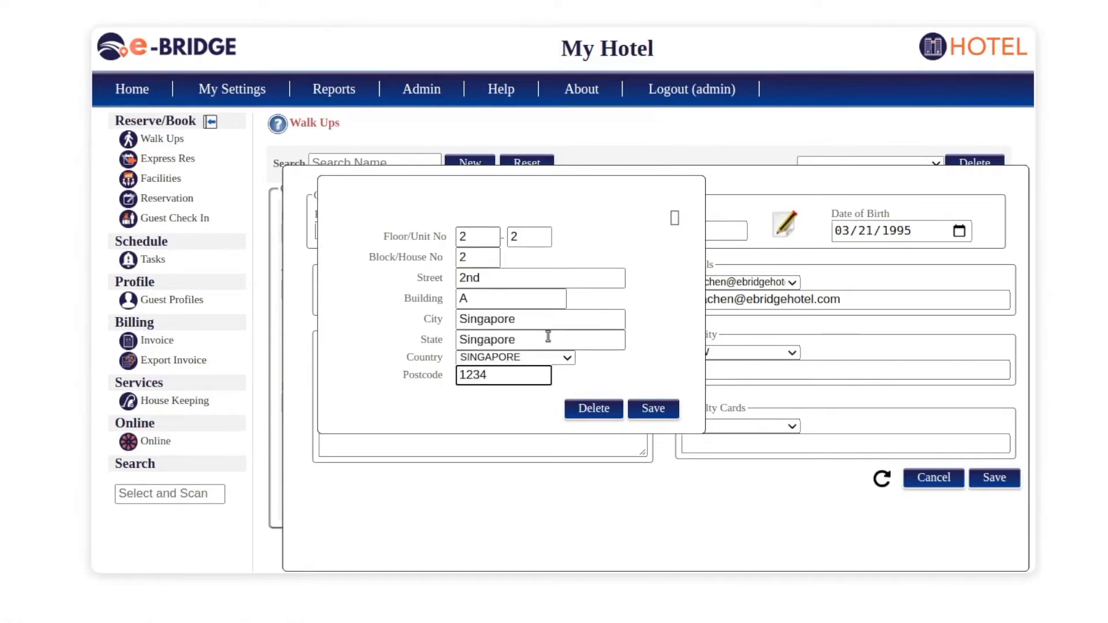
left_click(653, 407)
left_click(763, 370)
left_click(860, 226)
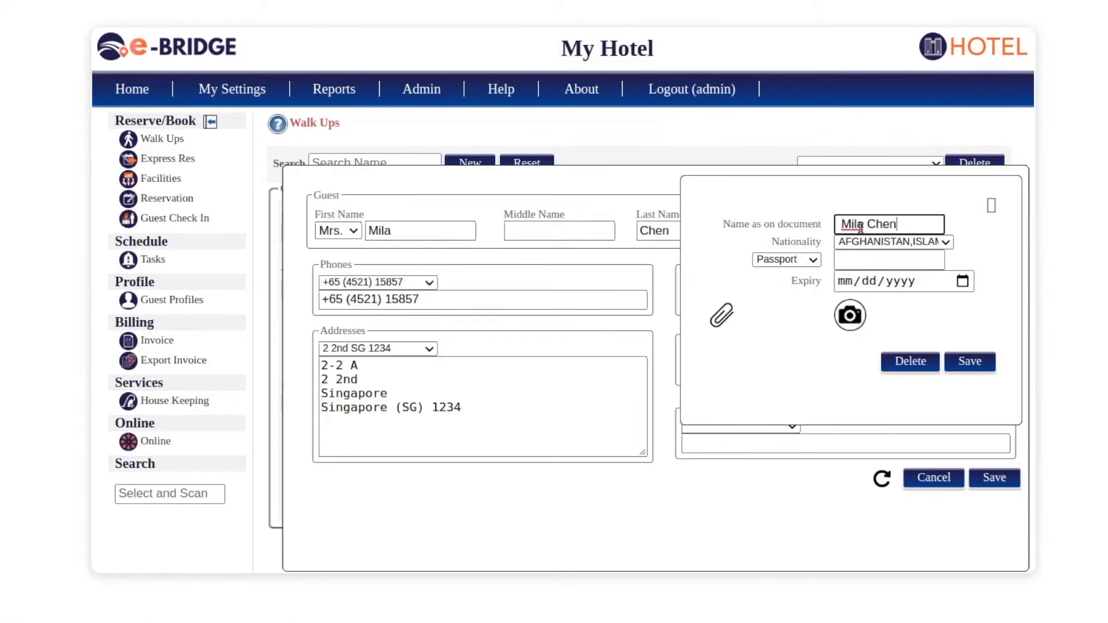
- Enter the second guest's name, Singapore nationality, and a Passport number expiring 12/10/2020
left_click(867, 245)
type("sin")
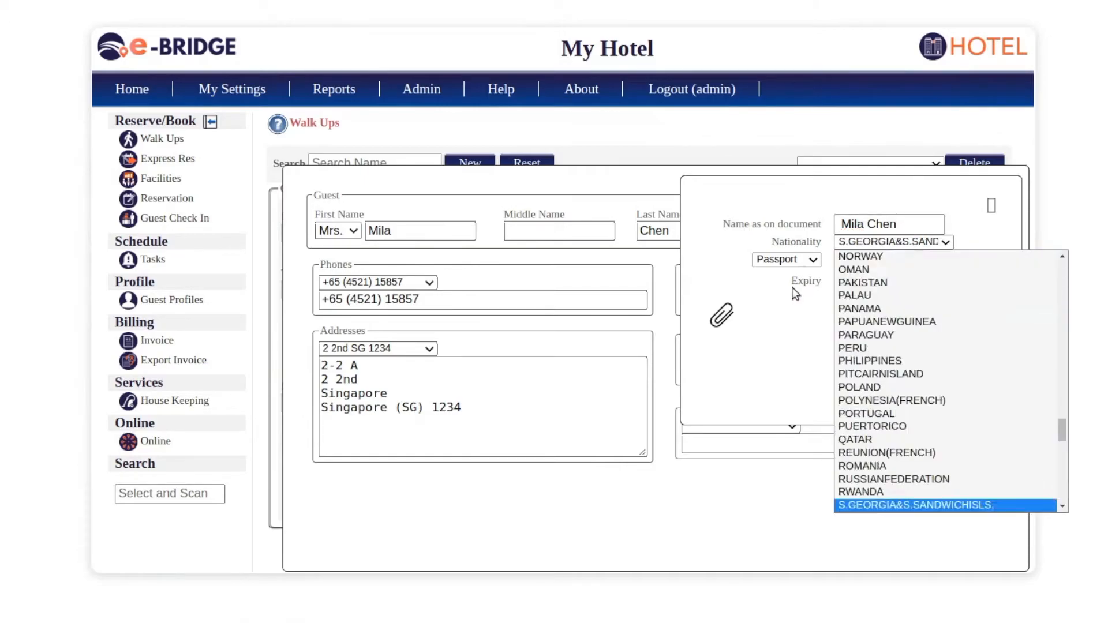
key("Return")
left_click(795, 262)
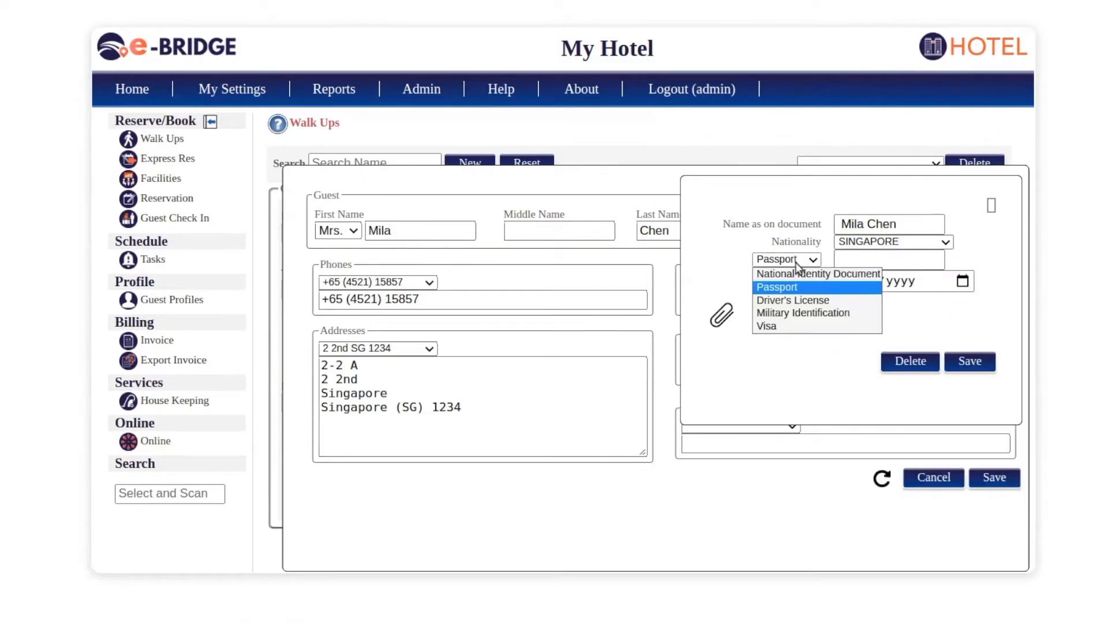
left_click(787, 286)
left_click(843, 263)
left_click(846, 288)
type("12/10/2020")
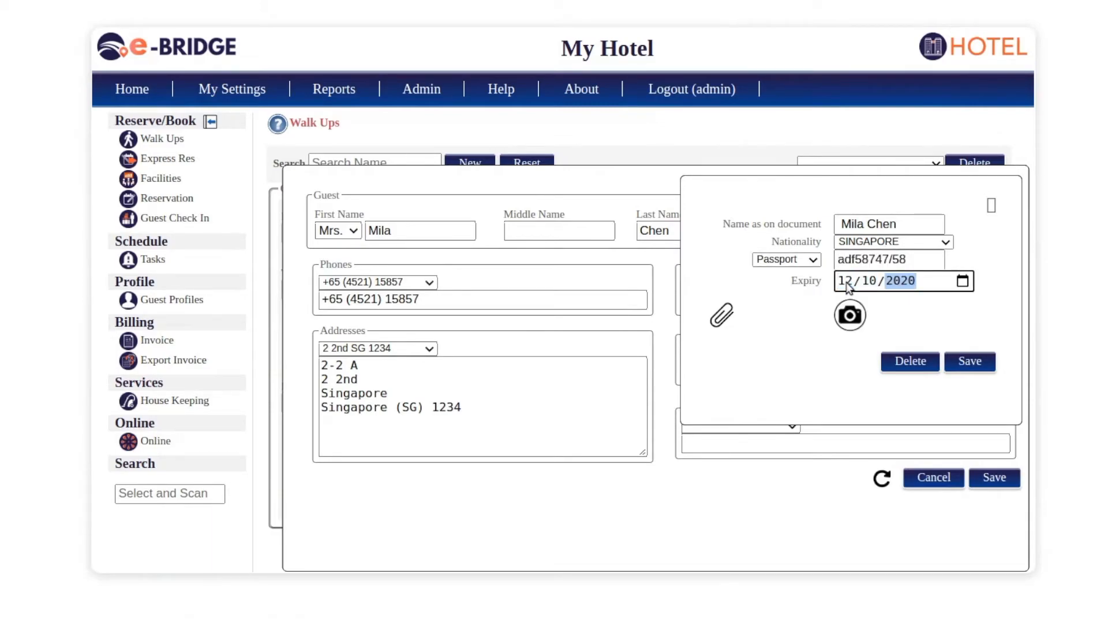
- Attach ID.png as the passport's ID card image and apply it
left_click(722, 315)
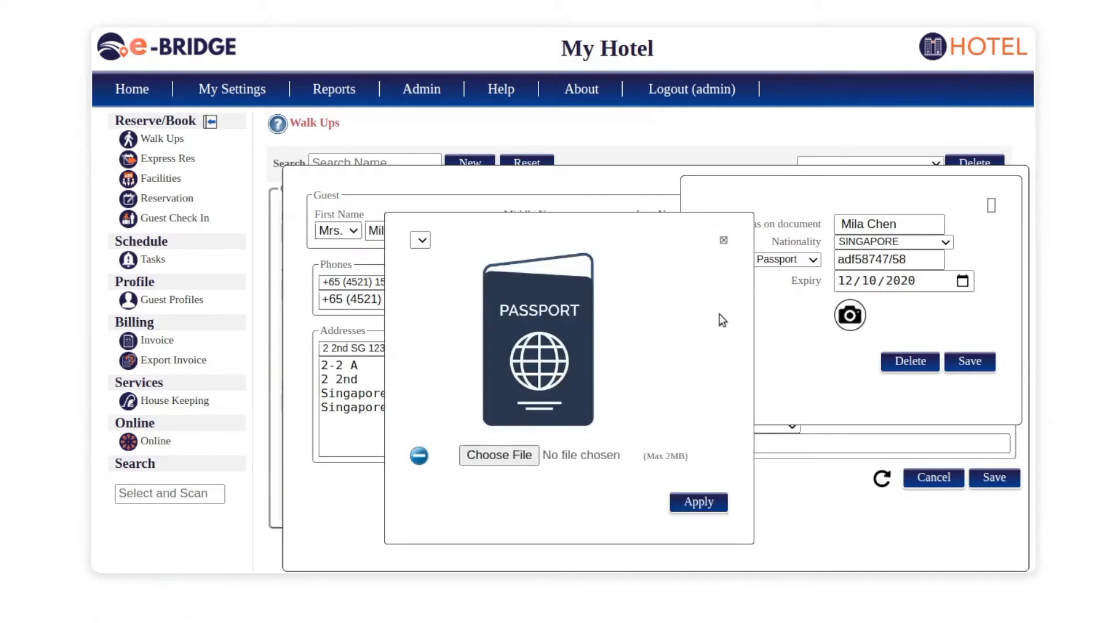
left_click(521, 451)
left_click(348, 168)
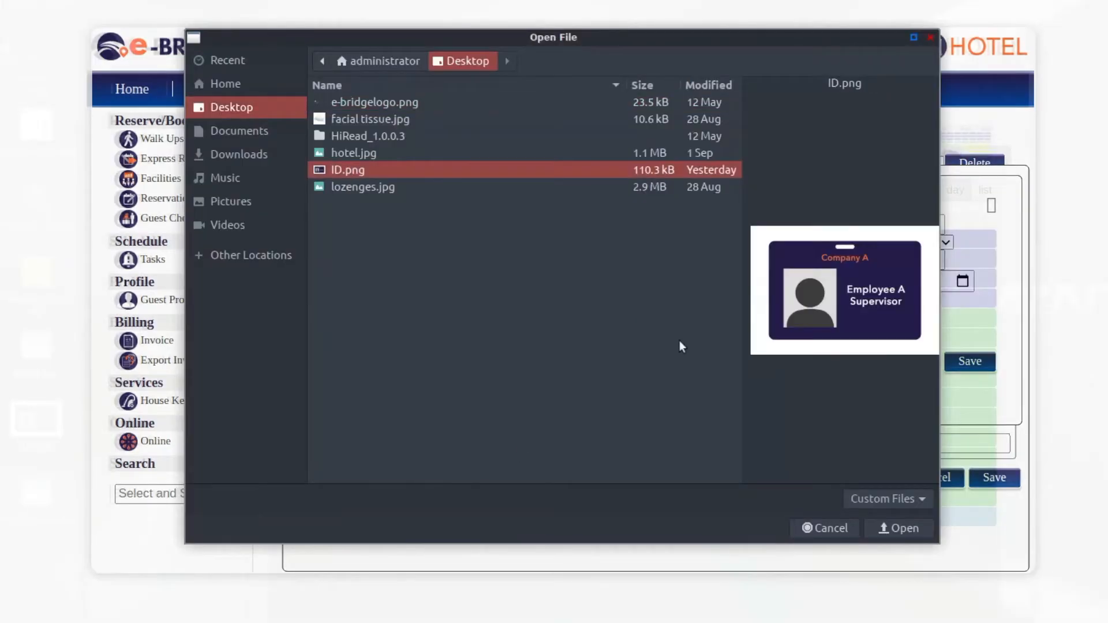
left_click(895, 522)
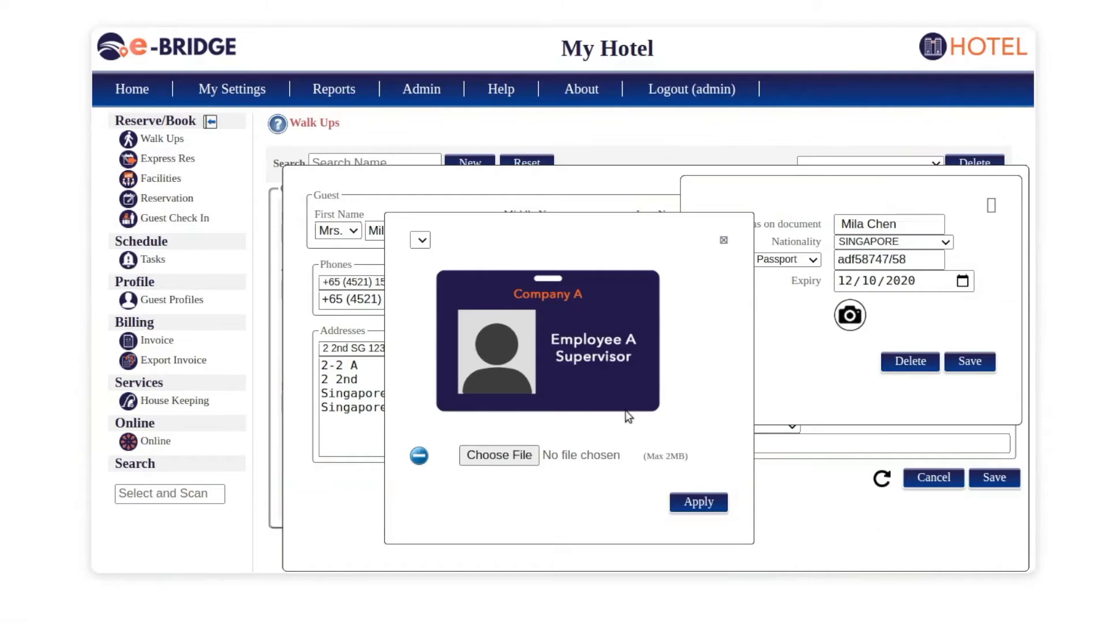
left_click(710, 507)
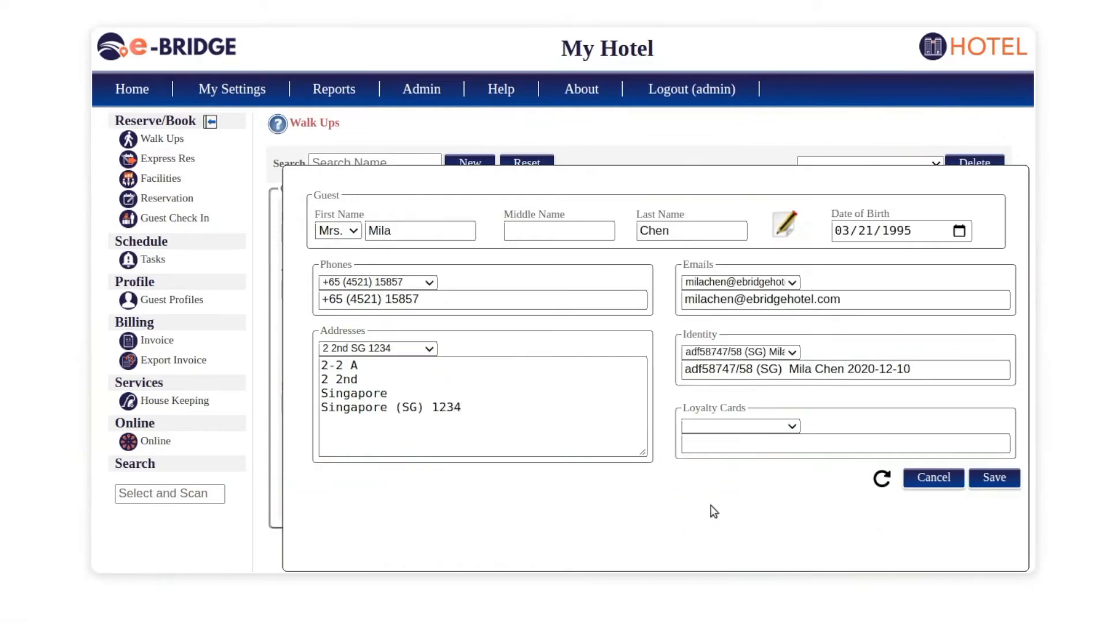
- Save the second guest's details and add both guests to the walk-up booking
left_click(995, 479)
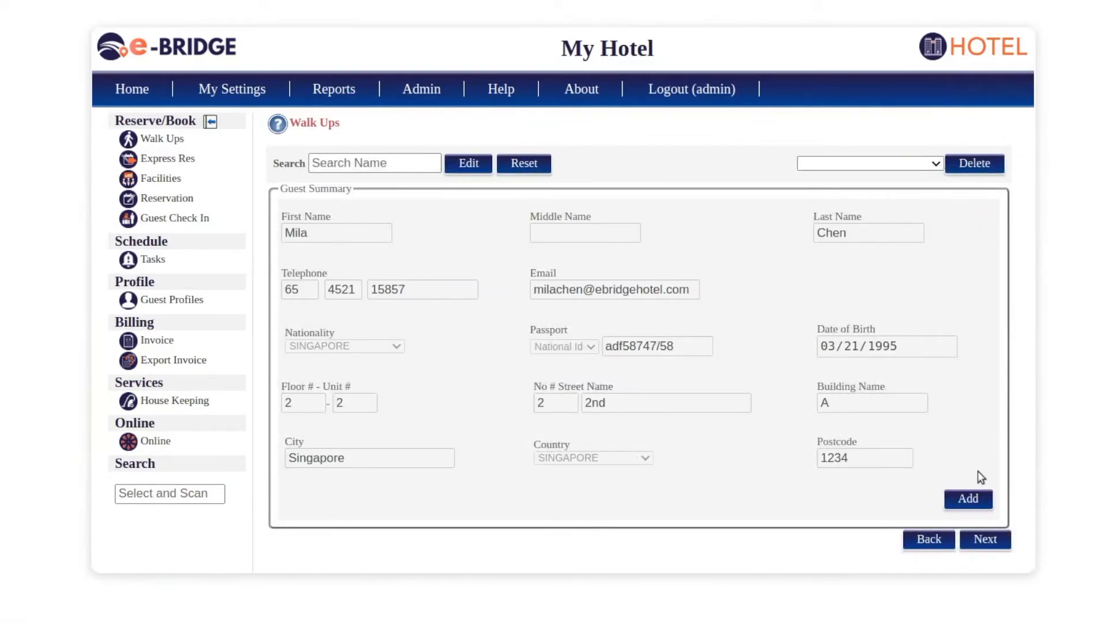
left_click(974, 503)
left_click(916, 162)
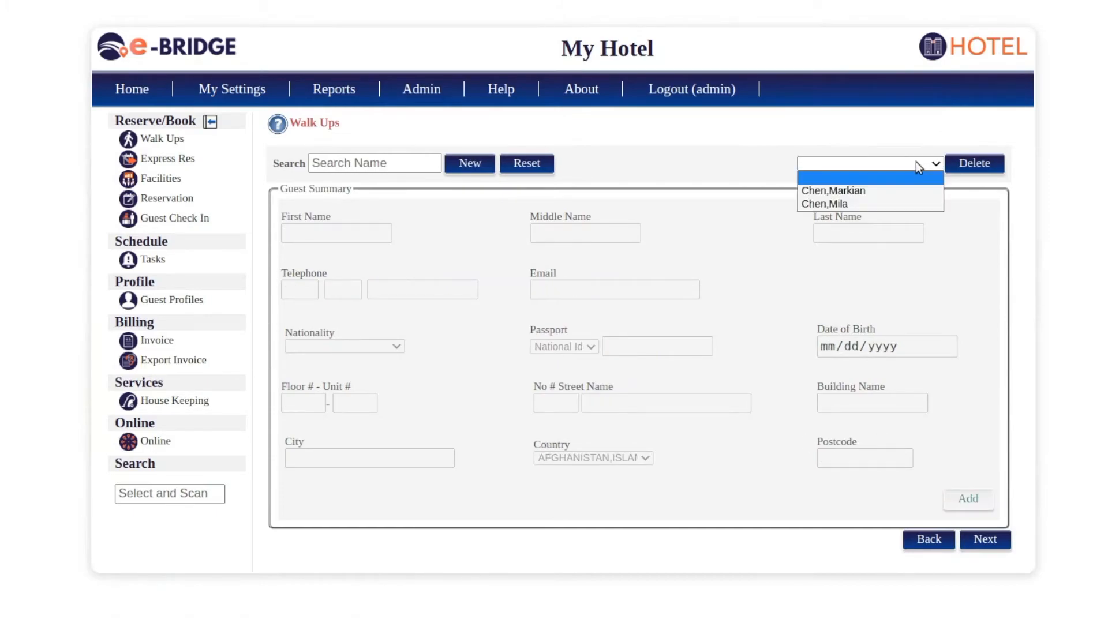
left_click(847, 192)
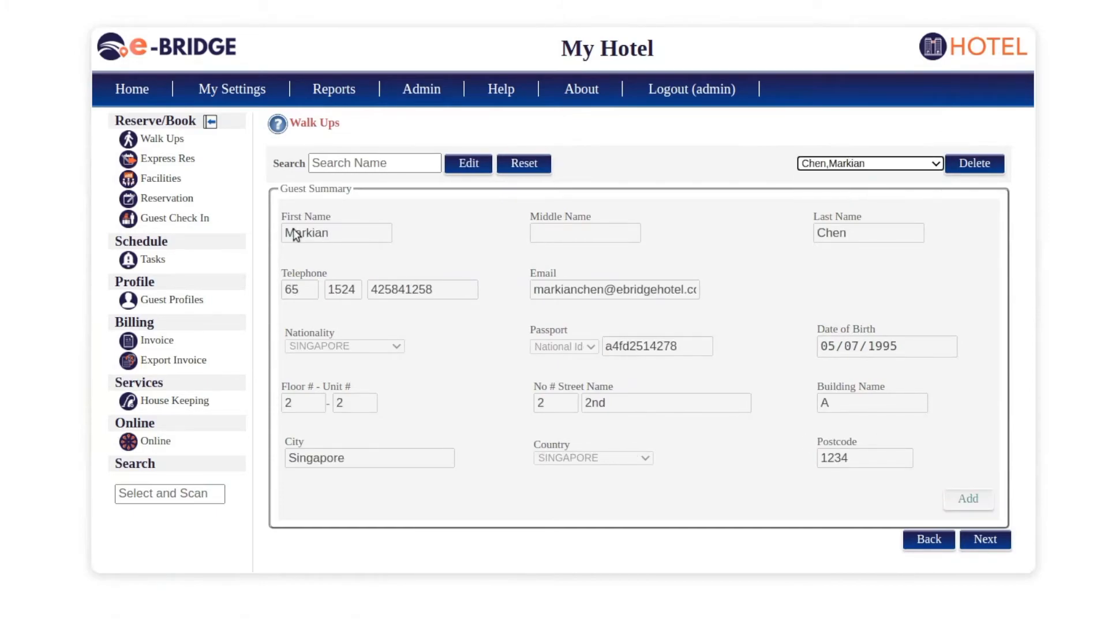
left_click(837, 164)
left_click(837, 205)
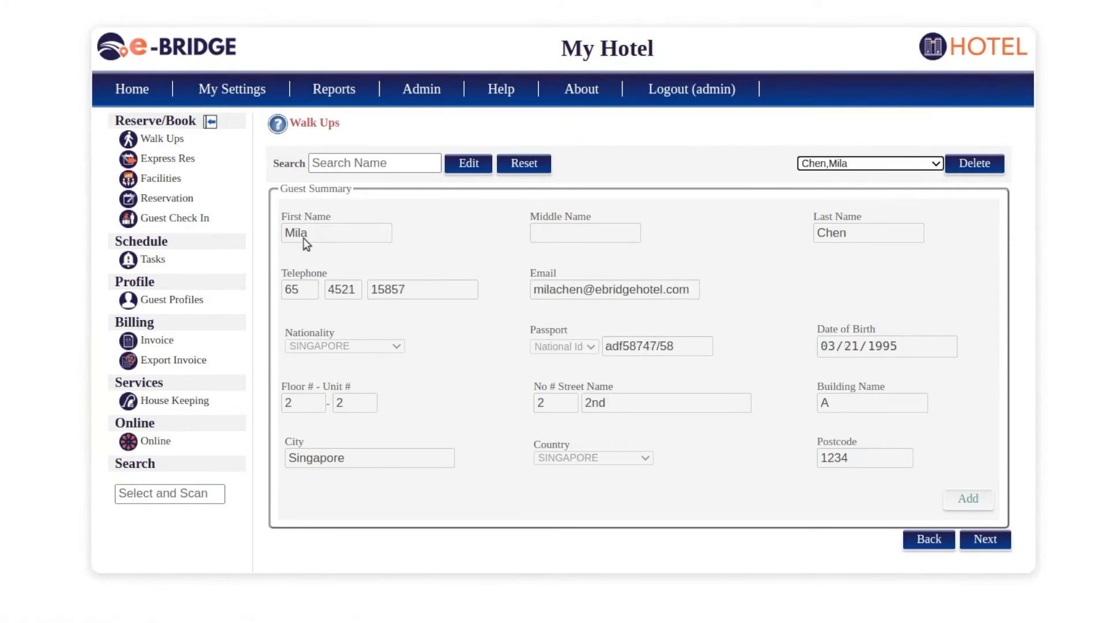
- Pay SGD 60 by Credit Card and complete the walk-up
left_click(987, 539)
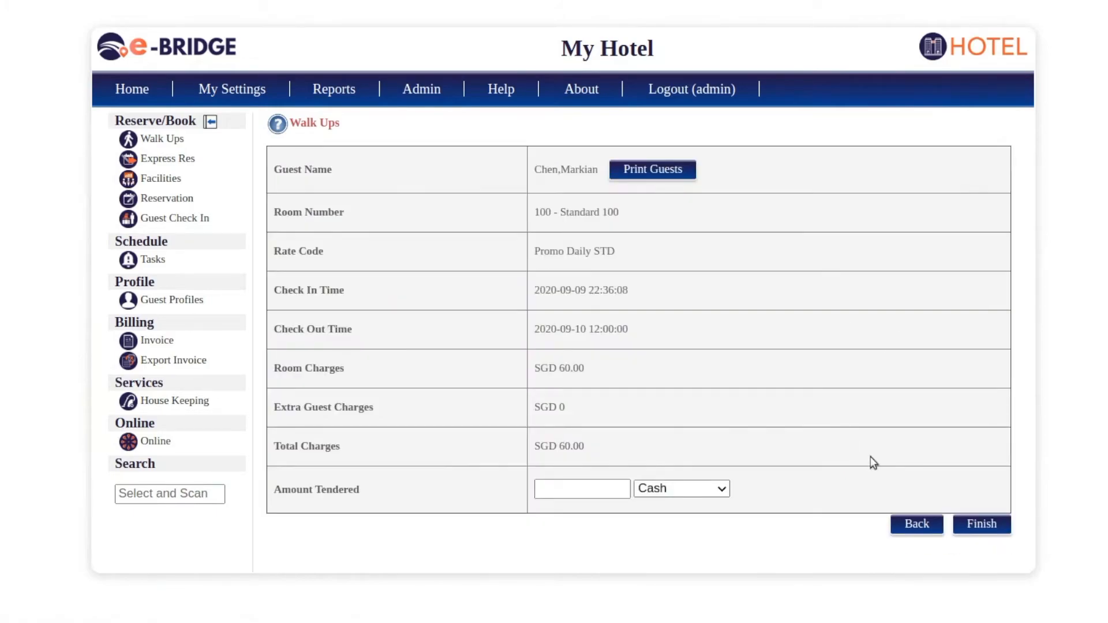
left_click(593, 485)
type("60")
left_click(662, 490)
left_click(666, 519)
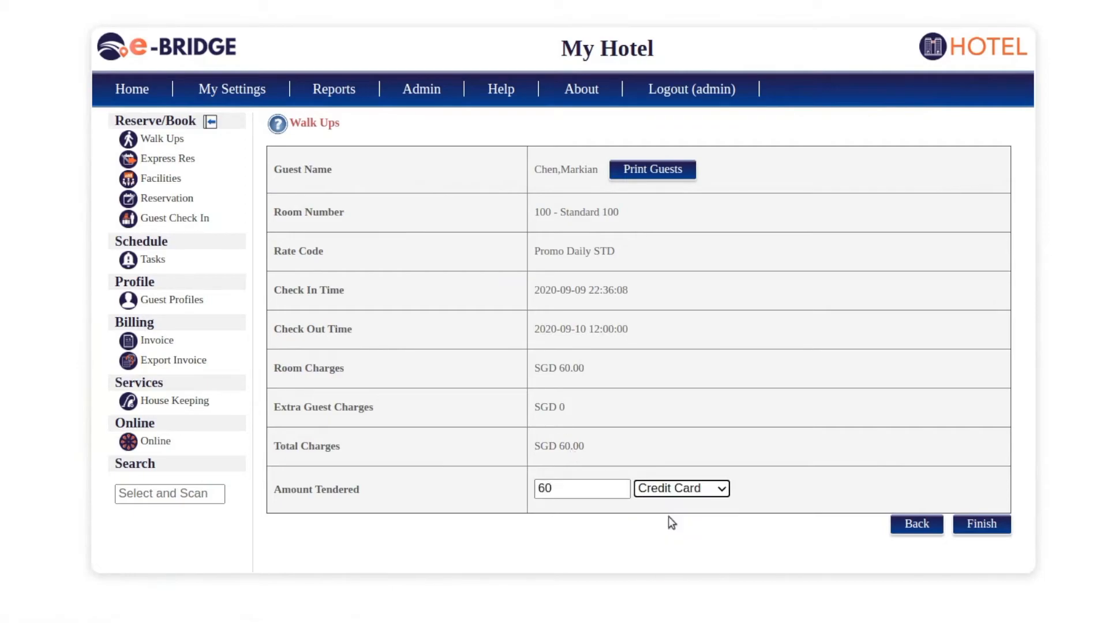
left_click(987, 524)
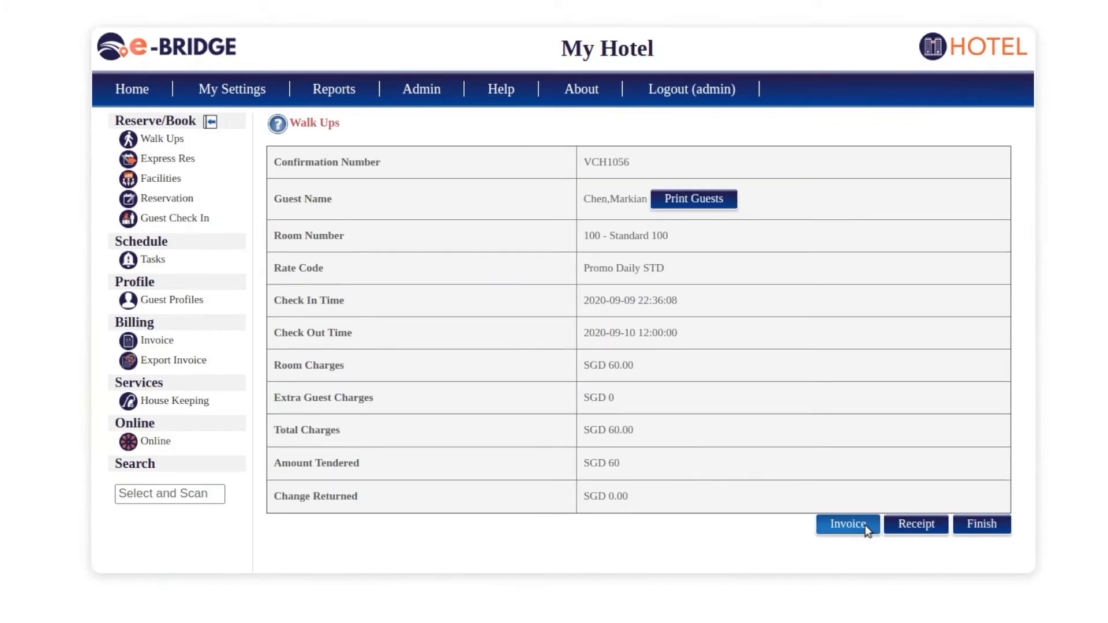
- Review invoice INV1056 and receipt RCPT1118, then finish the walk-up and return home
left_click(866, 528)
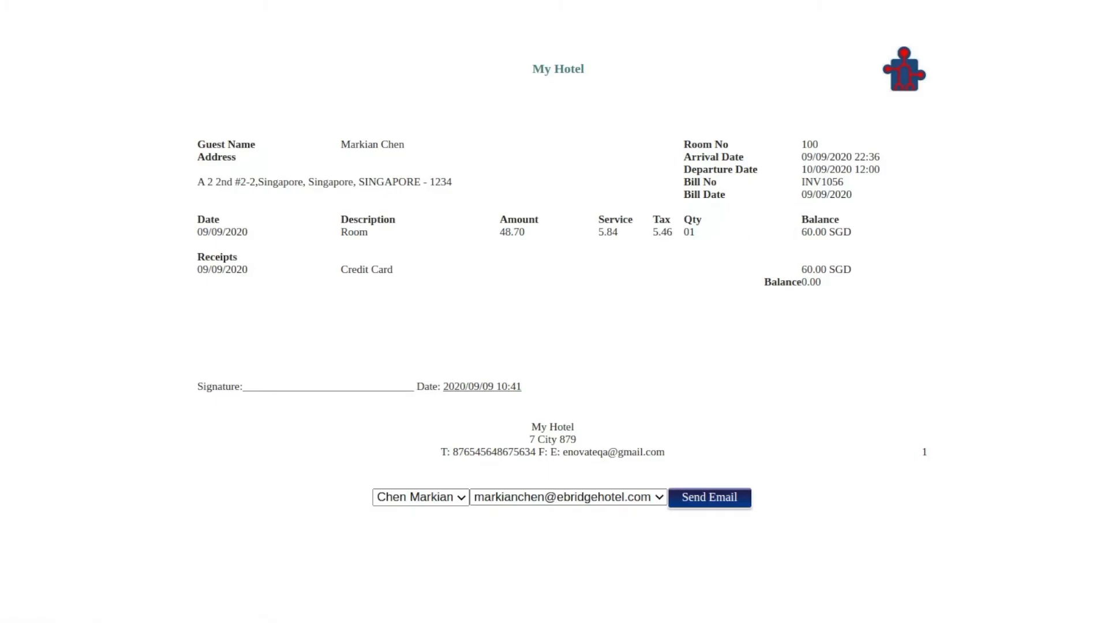
left_click(315, 1)
left_click(909, 524)
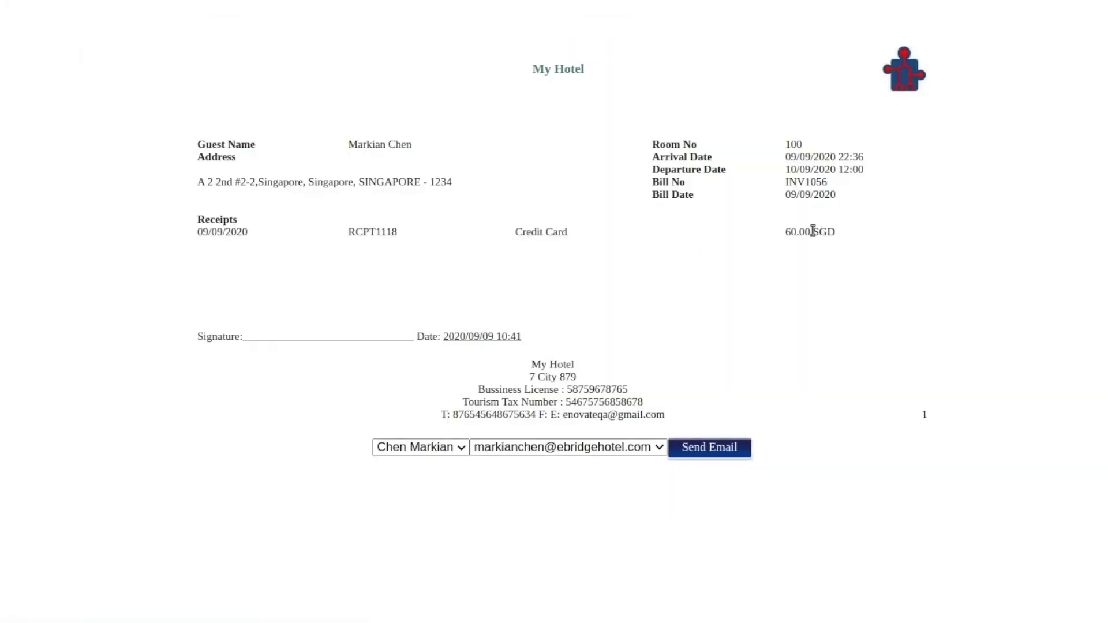
key("ctrl+w")
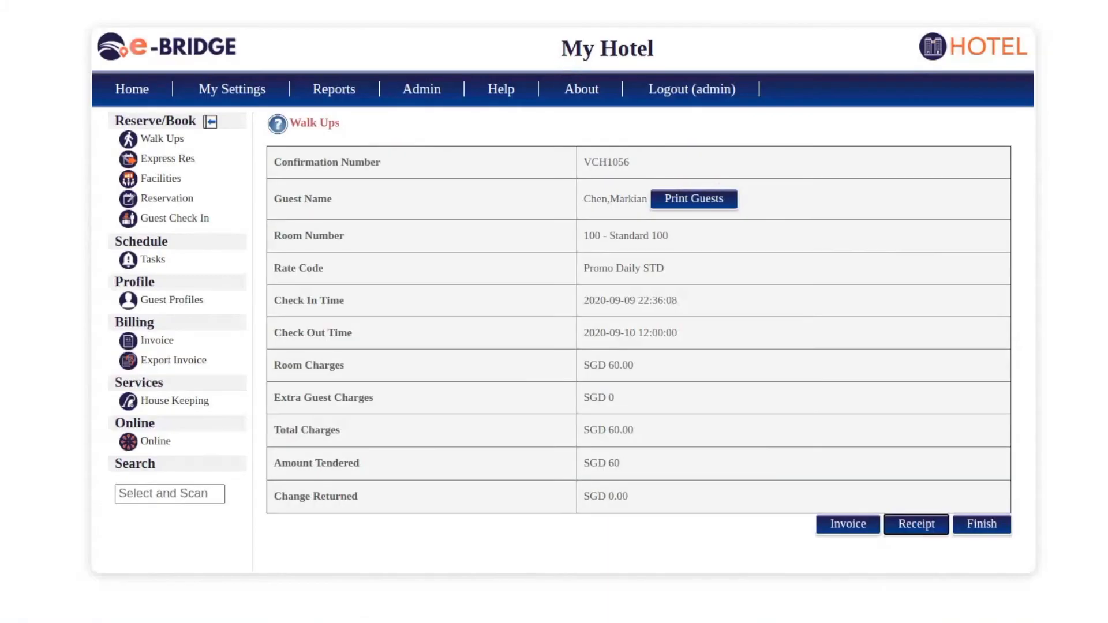
left_click(989, 525)
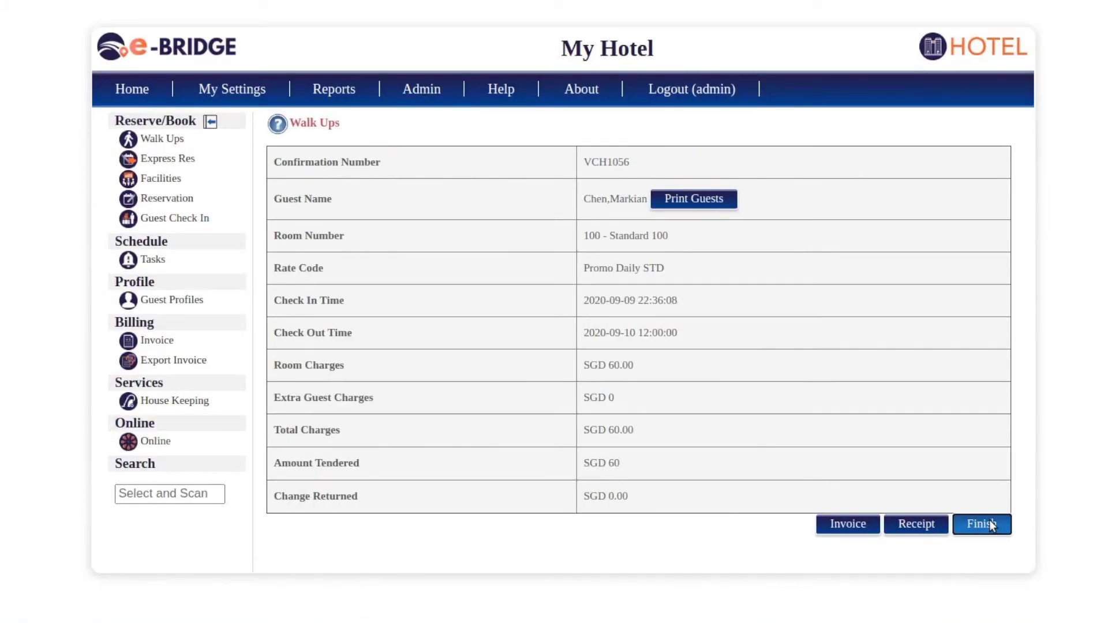
left_click(142, 95)
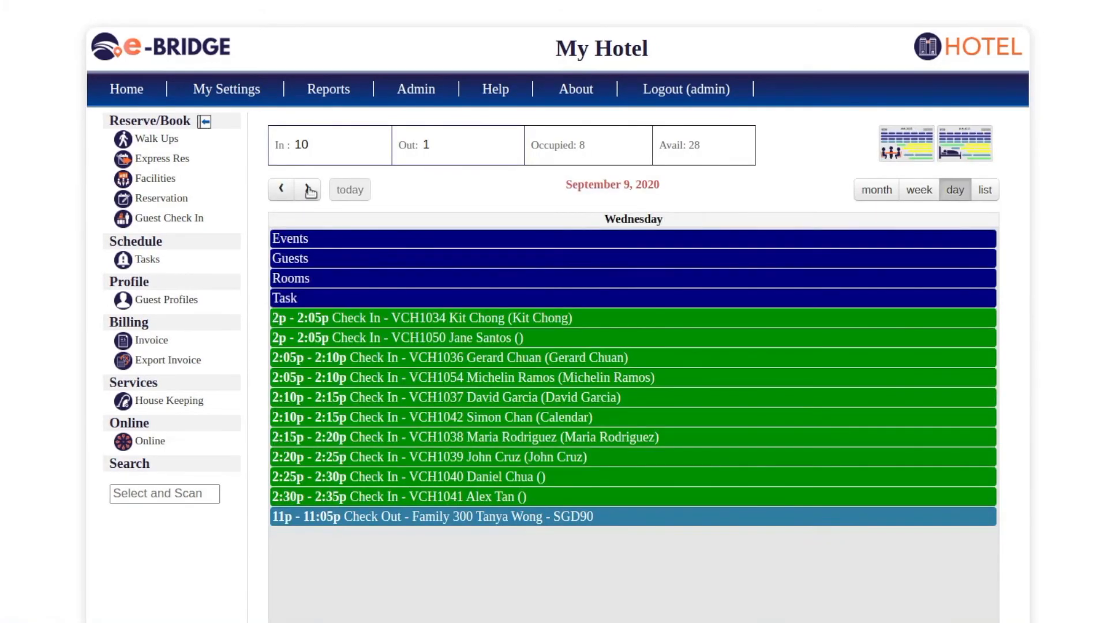
- Open room 100's check-in record VCH1056 on September 10 and view each guest's details
left_click(308, 190)
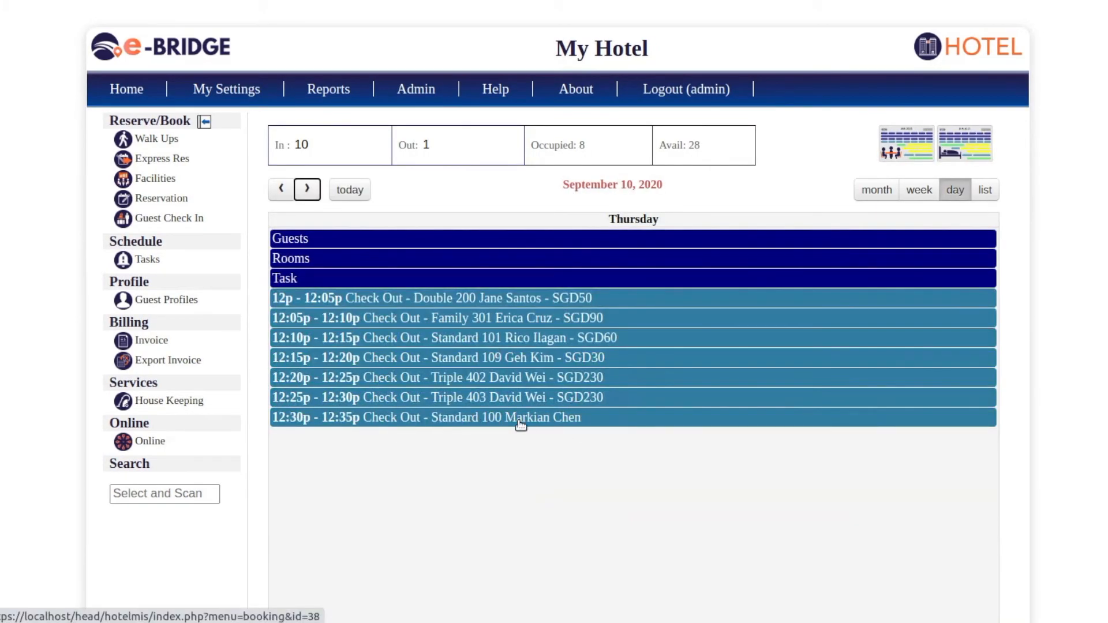
left_click(431, 425)
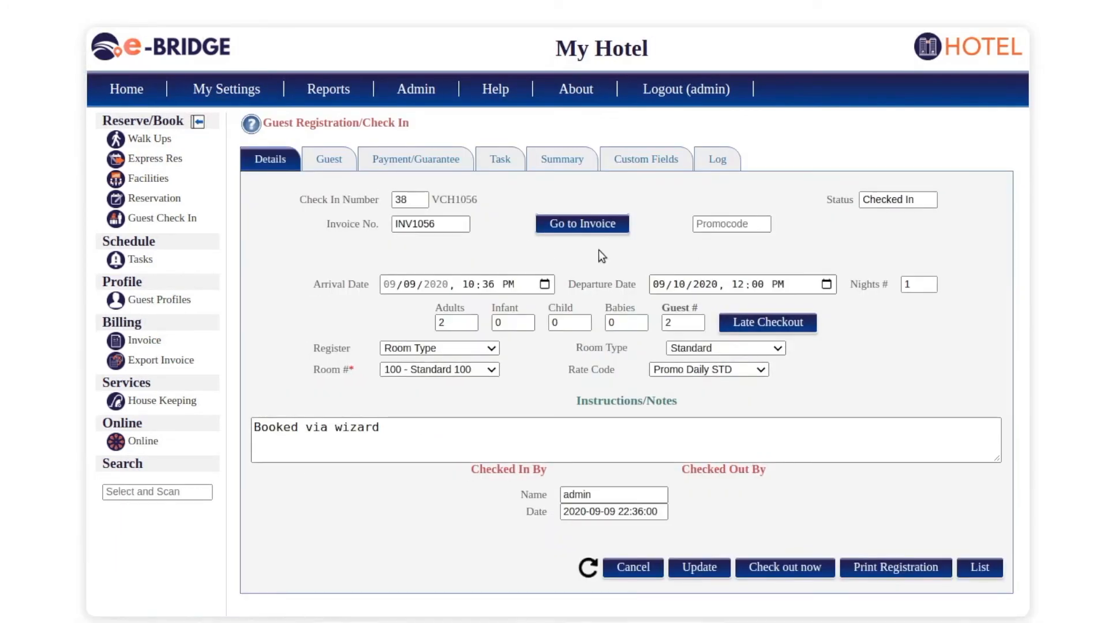
left_click(332, 160)
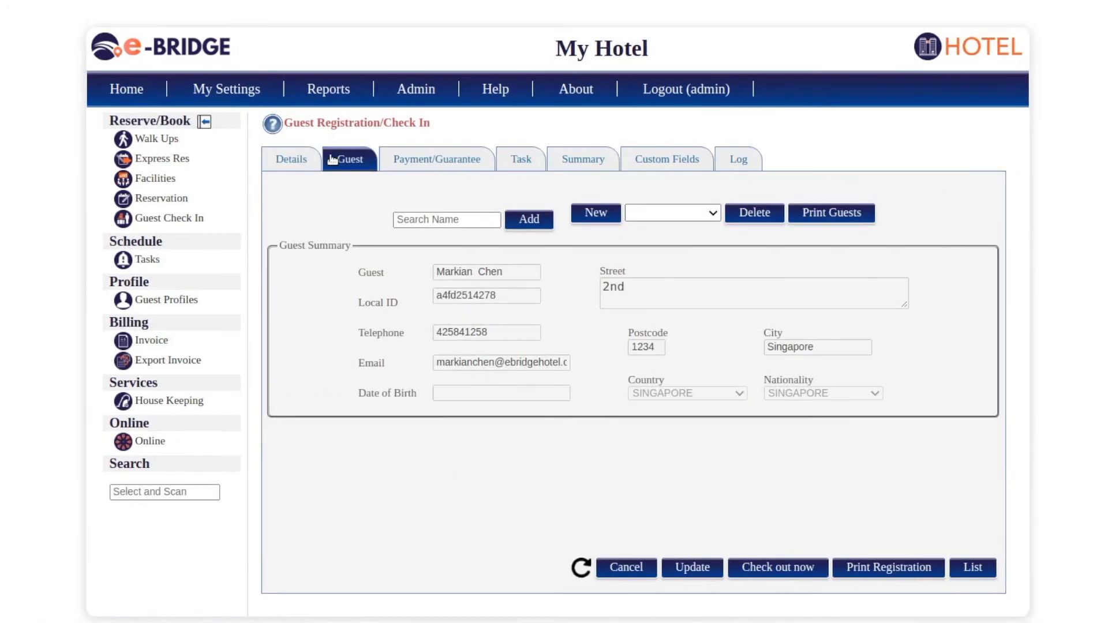
left_click(671, 213)
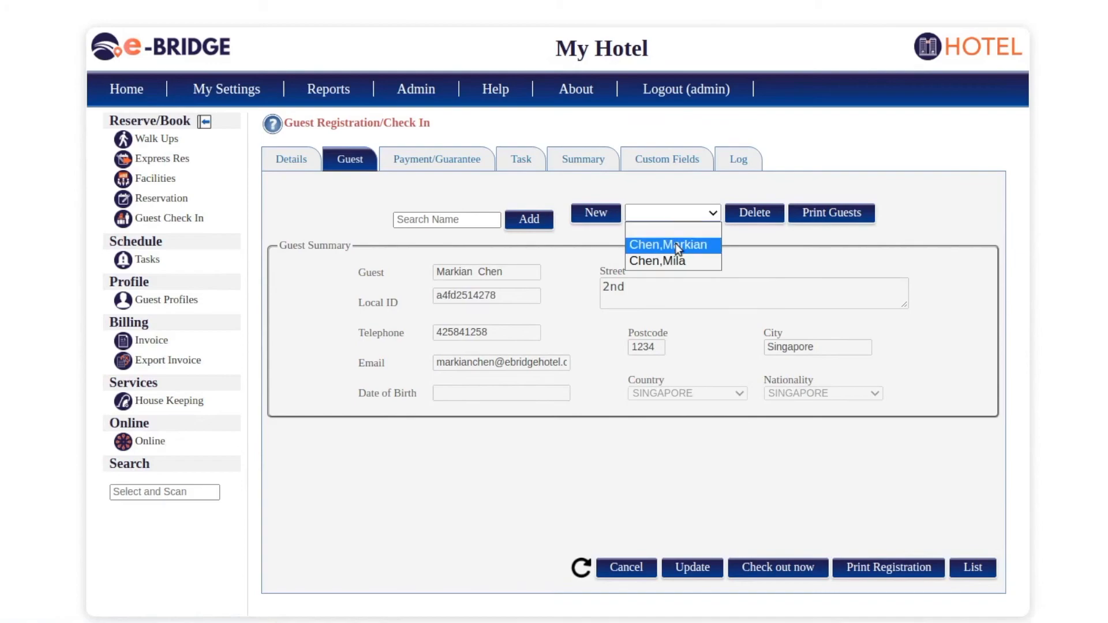
left_click(678, 247)
left_click(679, 221)
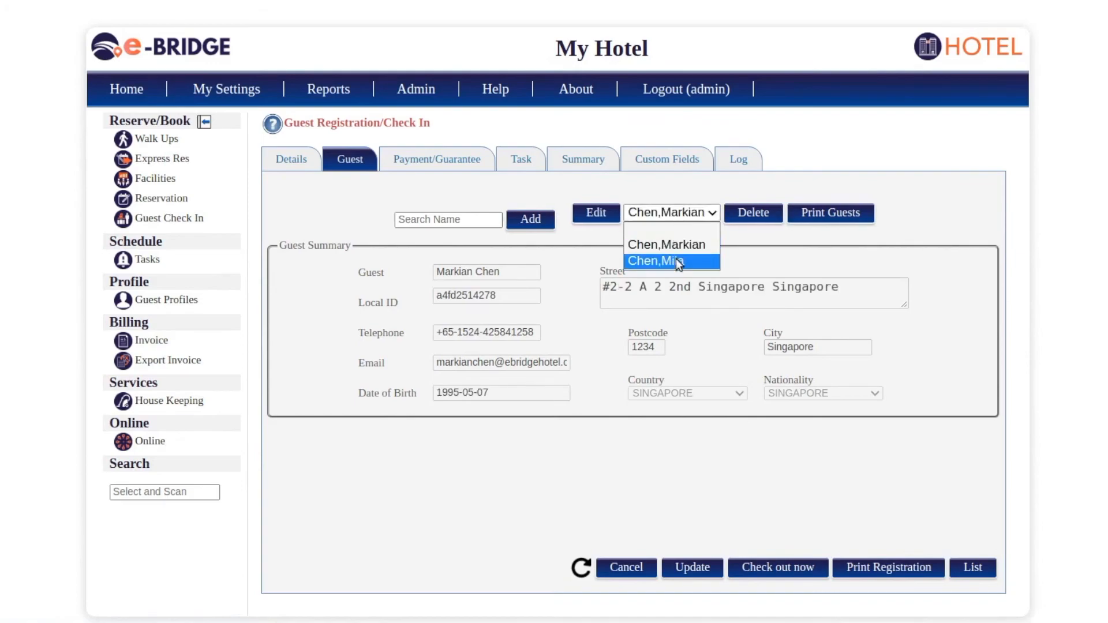
left_click(679, 263)
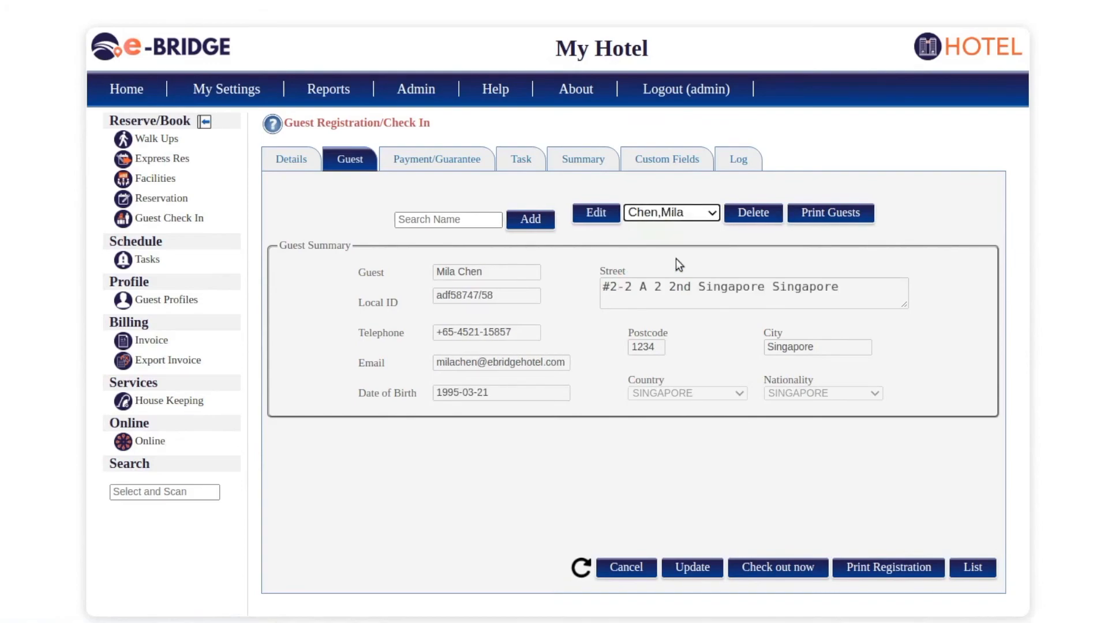
- Review the record's Payment/Guarantee charges, the Summary form, and the Log's wizard-created entry
left_click(455, 161)
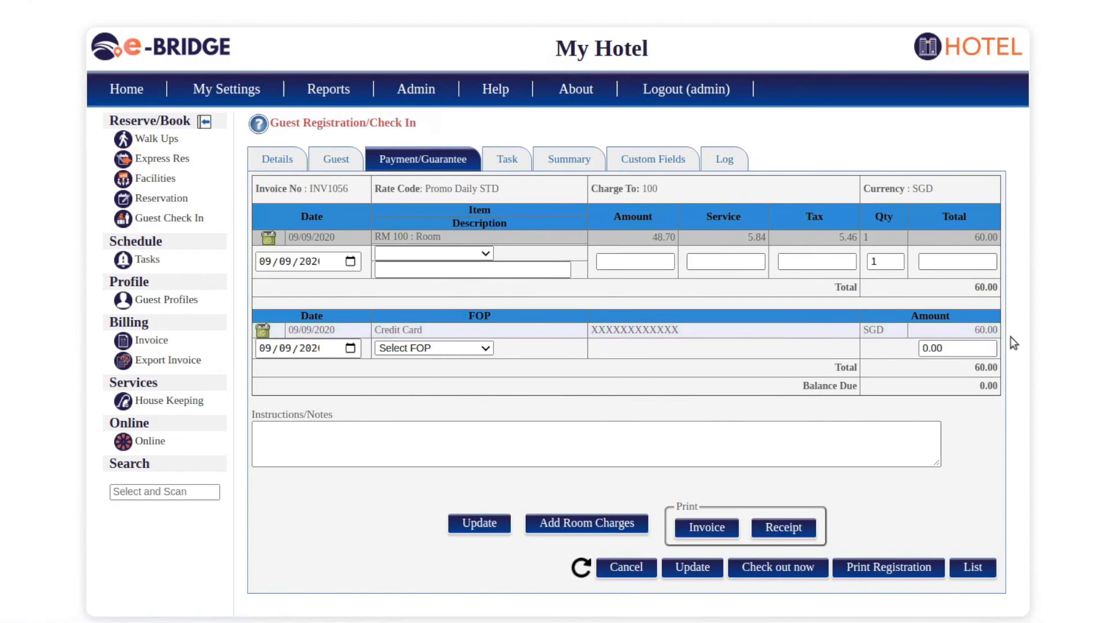
left_click(569, 159)
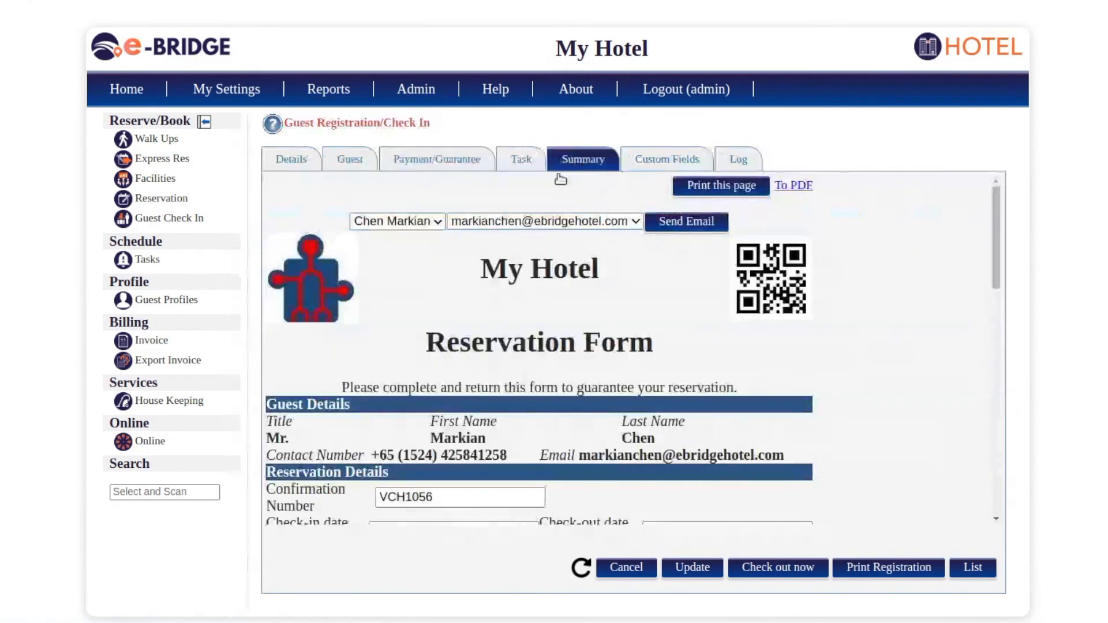
scroll(498, 425, "down", 5)
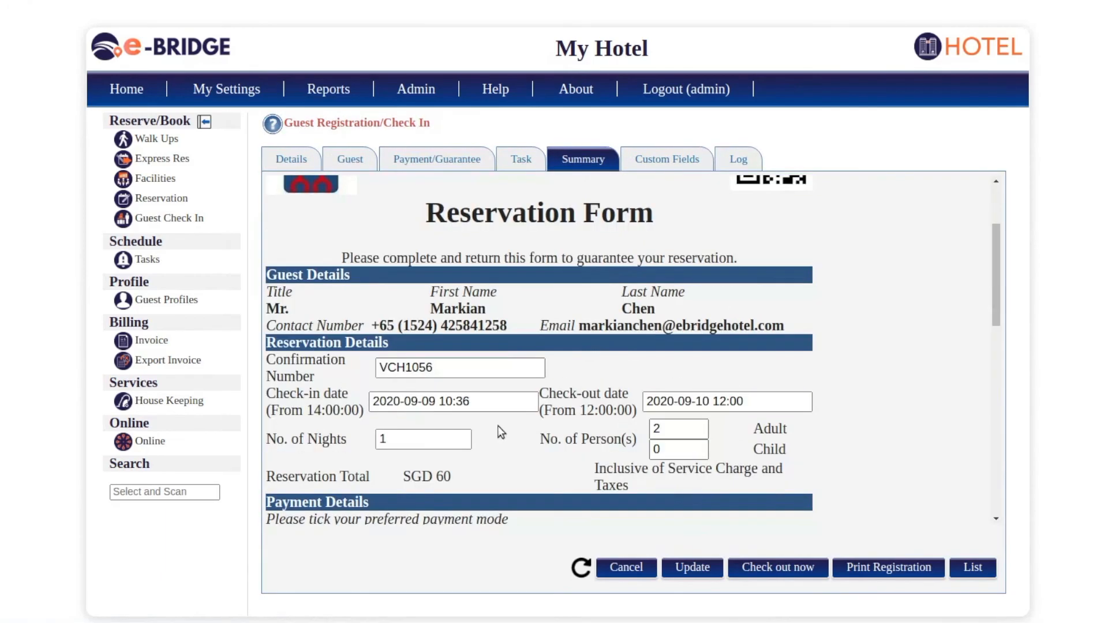
scroll(498, 426, "down", 1)
scroll(498, 403, "down", 2)
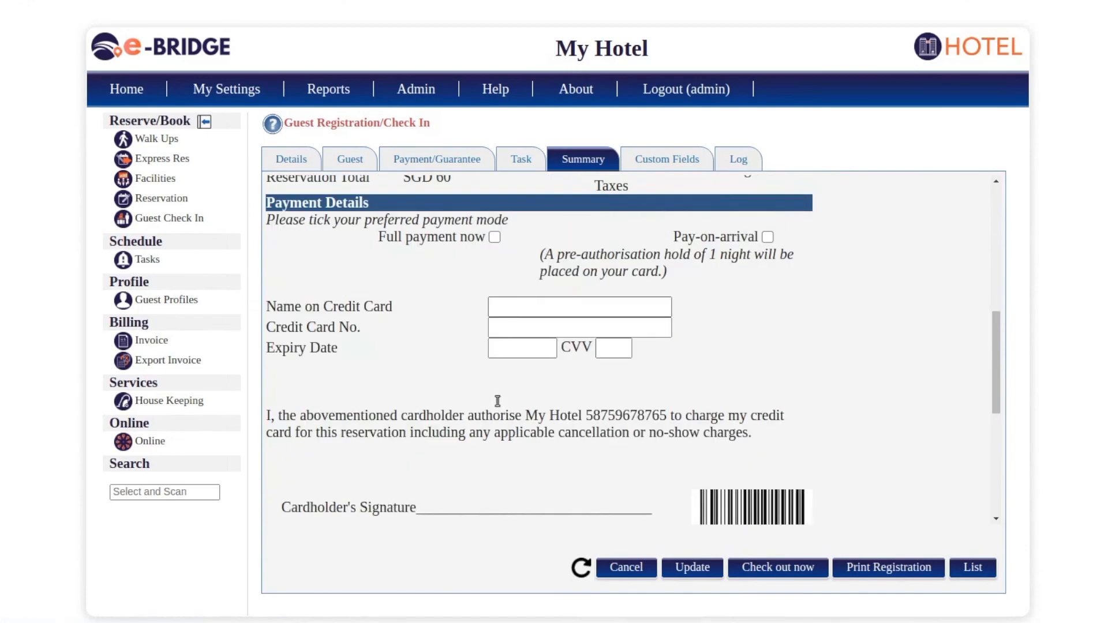
scroll(497, 400, "up", 7)
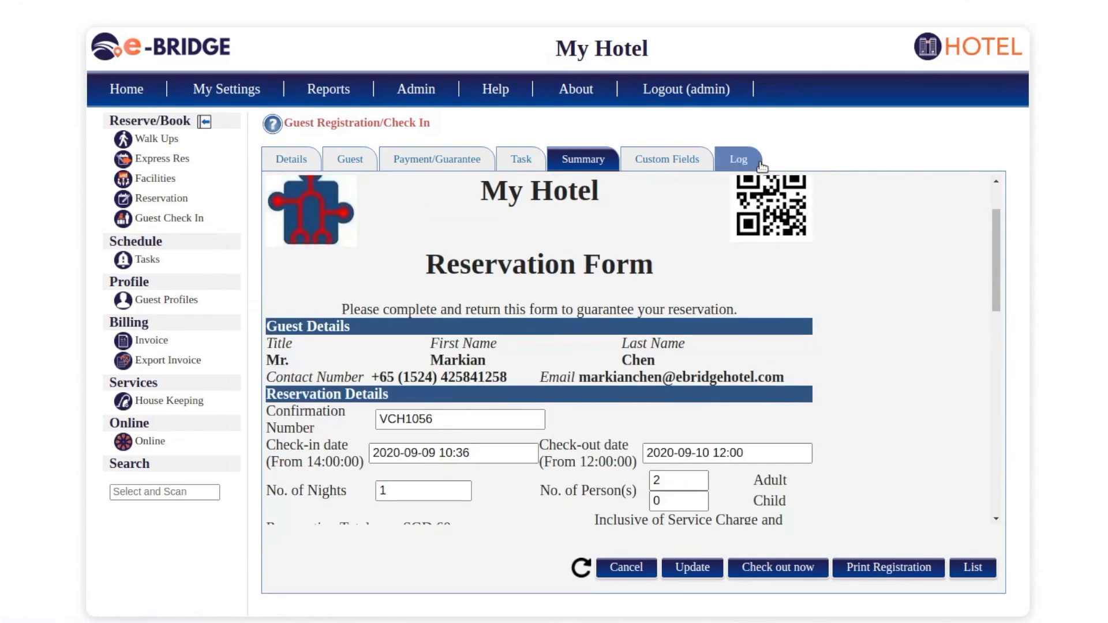
left_click(746, 169)
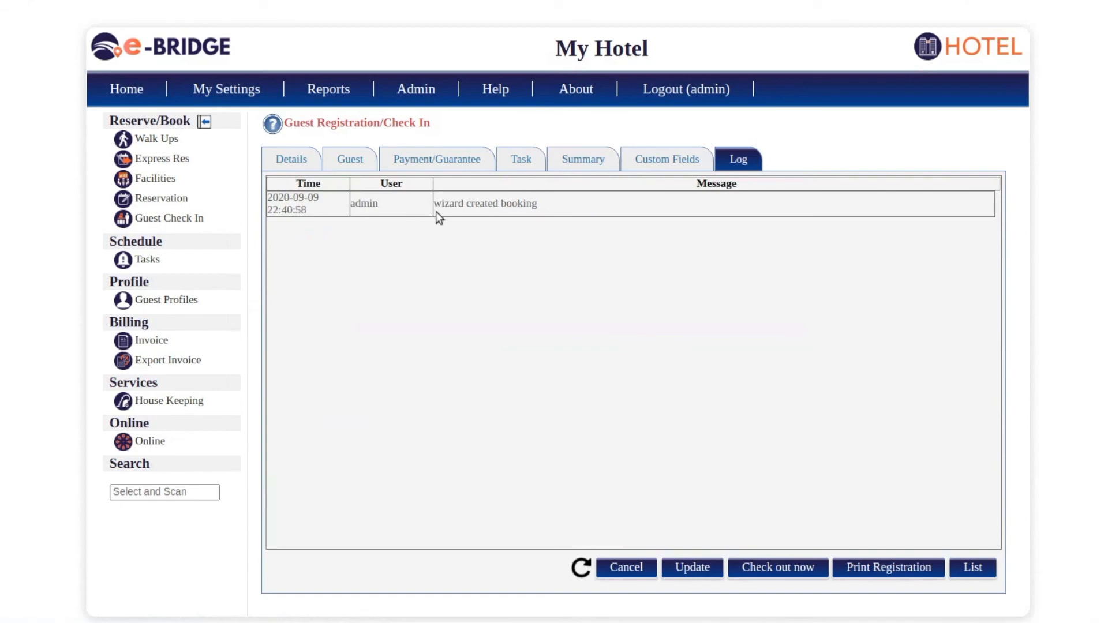